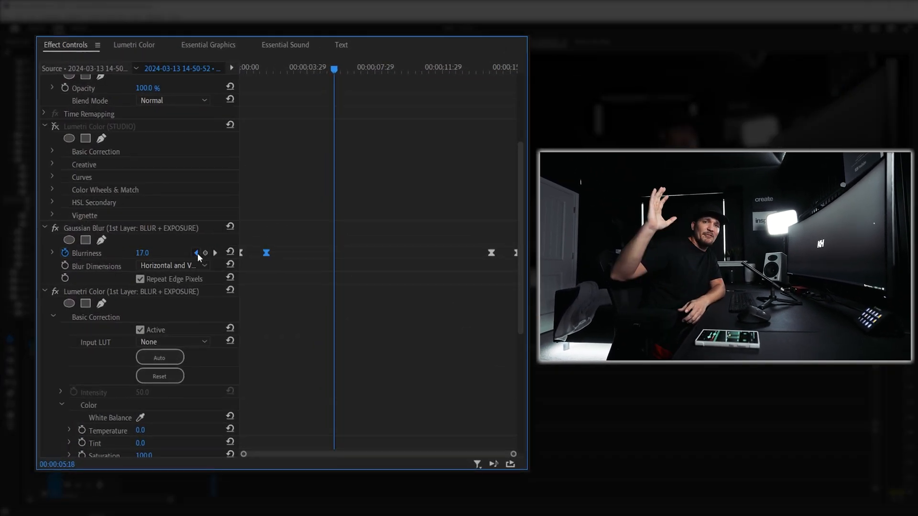
# - Set the Gaussian Blur's Blurriness to 20 at its previous keyframe
pyautogui.click(197, 253)
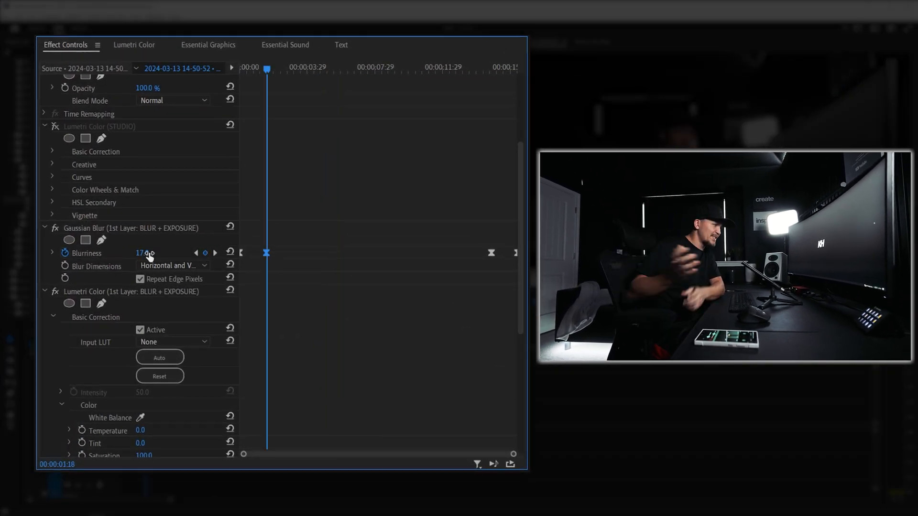
pyautogui.click(143, 253)
pyautogui.write('20')
pyautogui.press('Return')
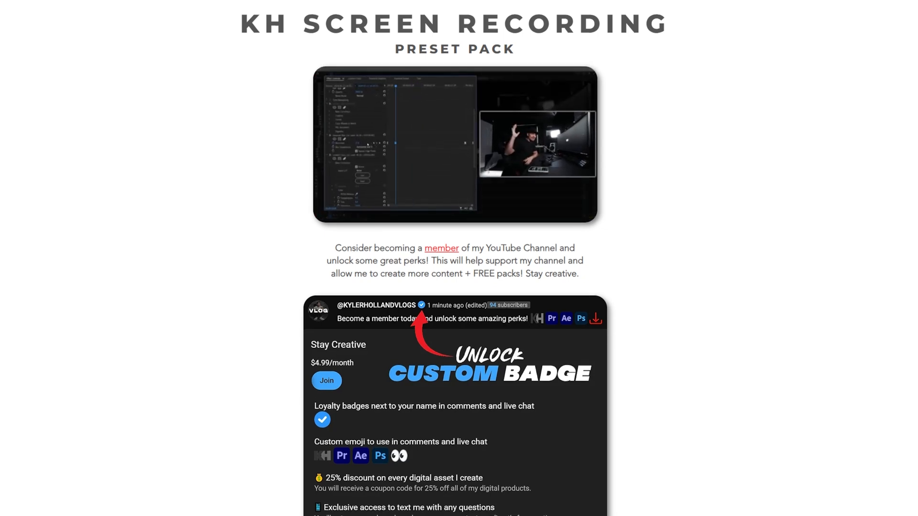
# - Extract the KH SCREEN RECORDING PRESET PACK.zip archive in File Explorer
pyautogui.scroll(-4, 454, 258)
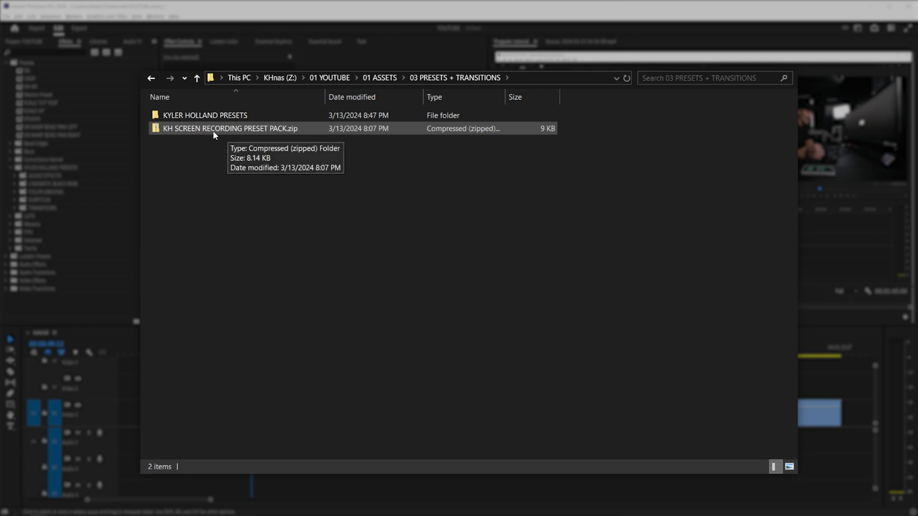
pyautogui.rightClick(214, 132)
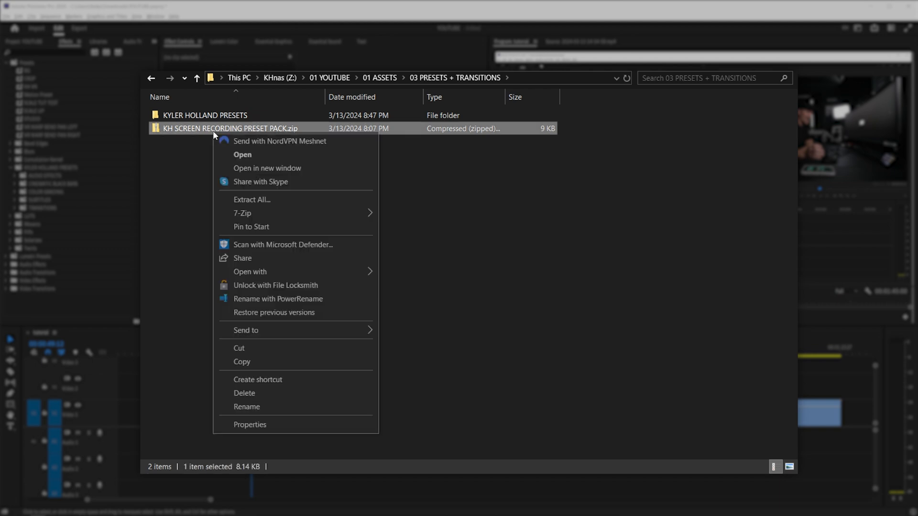
pyautogui.click(289, 198)
pyautogui.click(788, 343)
pyautogui.doubleClick(297, 117)
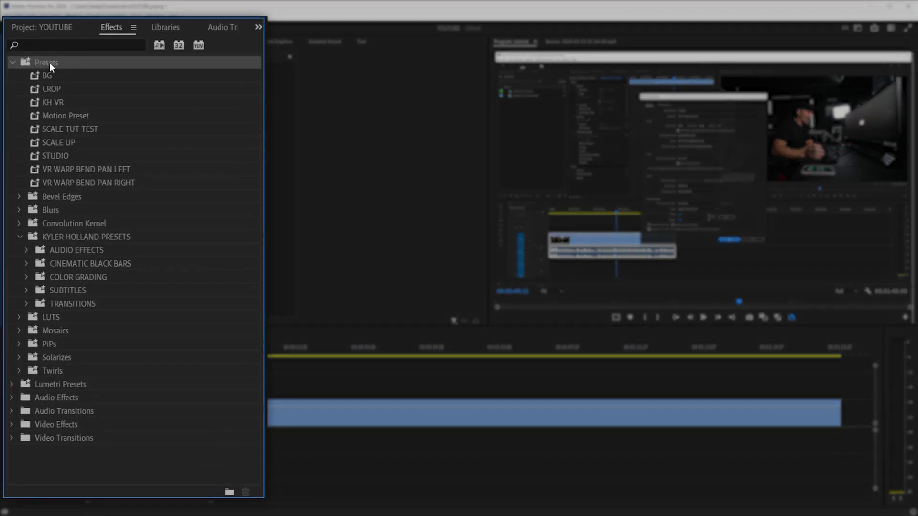
# - Import KH SCREEN RECORDING PRESET PACK.prfpset into the Premiere Pro effect presets and check the two presets in its SCREEN RECORDING folder
pyautogui.rightClick(50, 62)
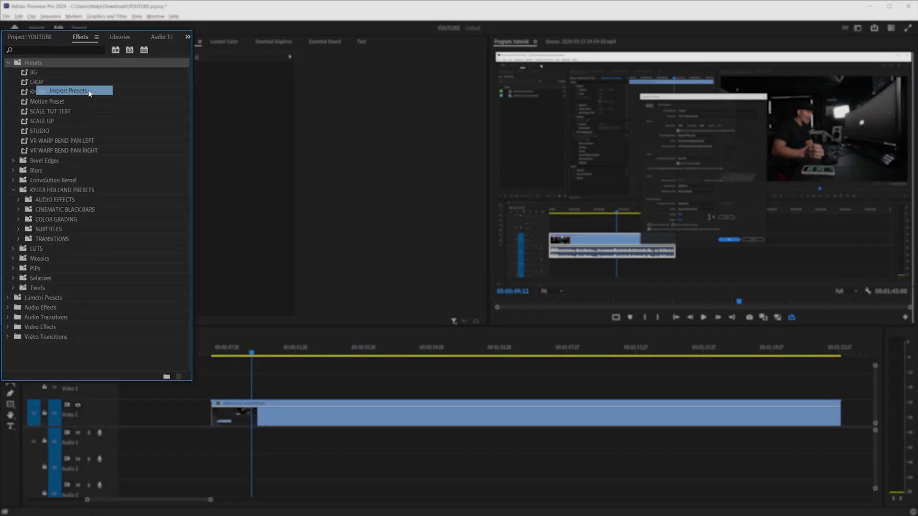
pyautogui.click(123, 102)
pyautogui.click(222, 78)
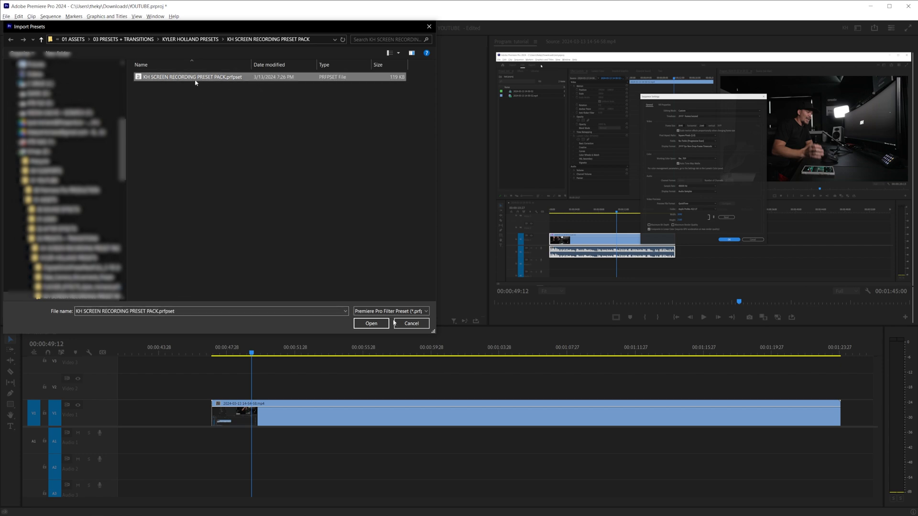
pyautogui.click(372, 324)
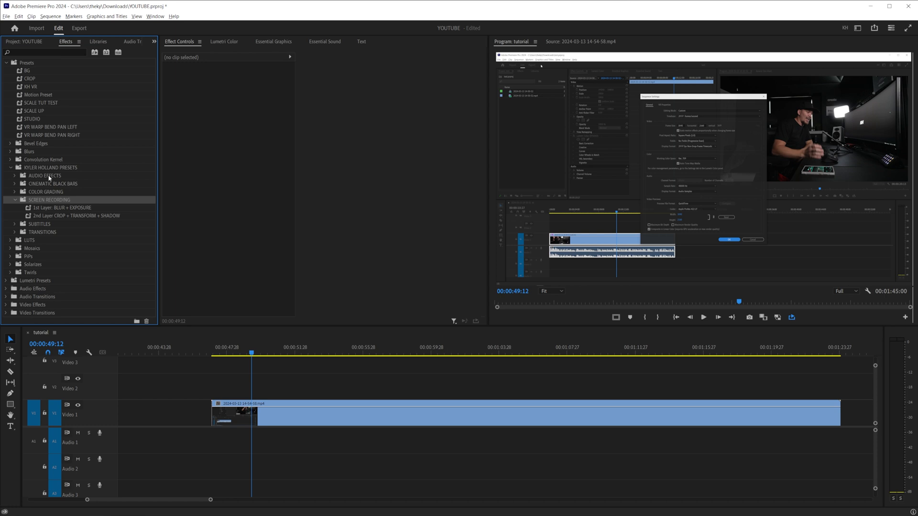
pyautogui.click(47, 171)
pyautogui.click(80, 200)
pyautogui.click(69, 209)
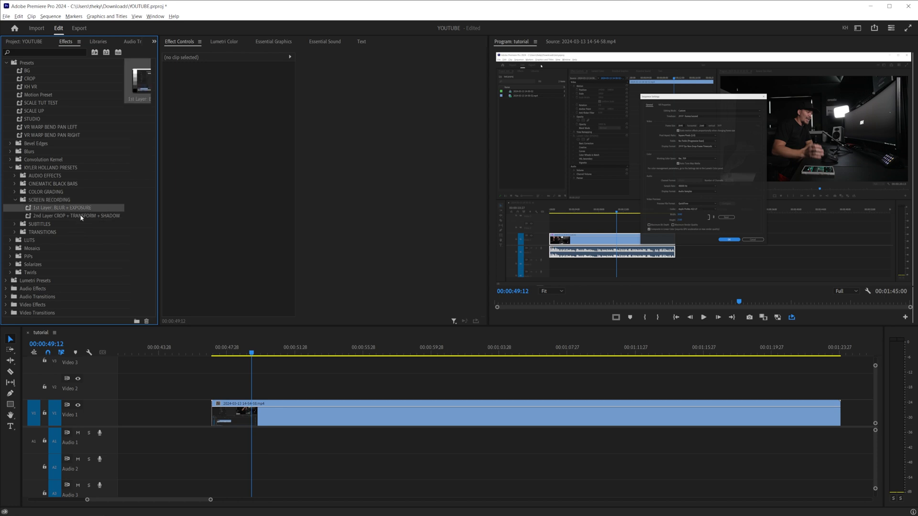
pyautogui.click(81, 217)
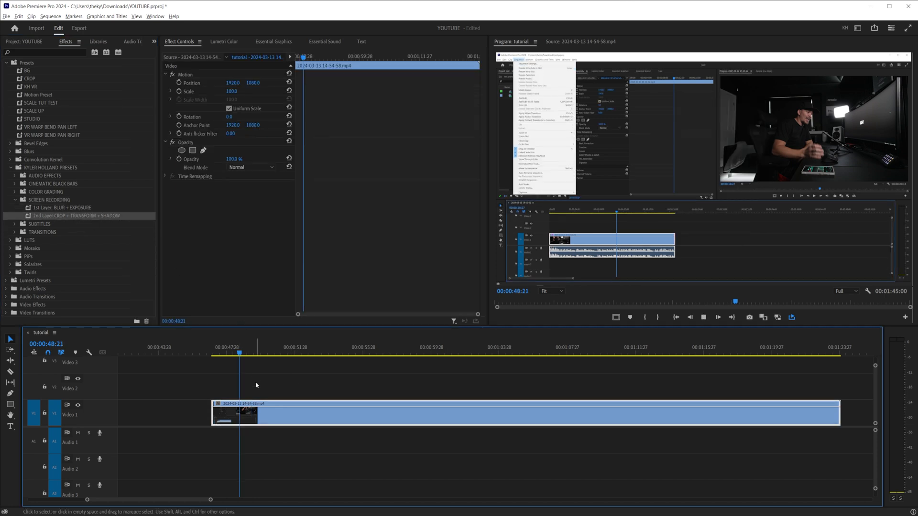
# - Split the screen recording clip on Video 1 at 00:00:49:08
pyautogui.click(256, 352)
pyautogui.moveTo(257, 352)
pyautogui.mouseDown()
pyautogui.moveTo(240, 352)
pyautogui.moveTo(291, 352)
pyautogui.moveTo(250, 351)
pyautogui.mouseUp()
pyautogui.click(323, 385)
pyautogui.press('Left')
pyautogui.press('Left')
pyautogui.press('Right')
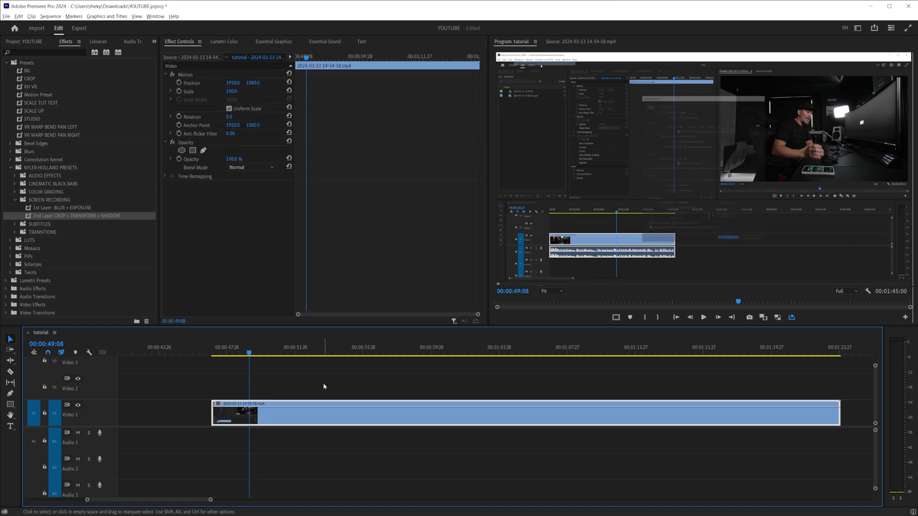
pyautogui.press('c')
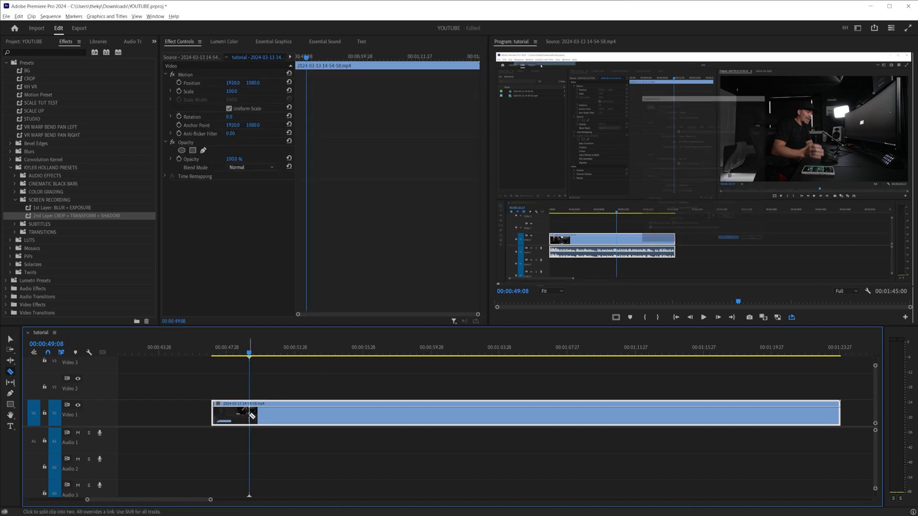
pyautogui.click(250, 416)
# - Split the remaining long clip on Video 1 at 00:00:57:11
pyautogui.moveTo(251, 353); pyautogui.dragTo(386, 353)
pyautogui.press('Right')
pyautogui.press('Right')
pyautogui.press('Right')
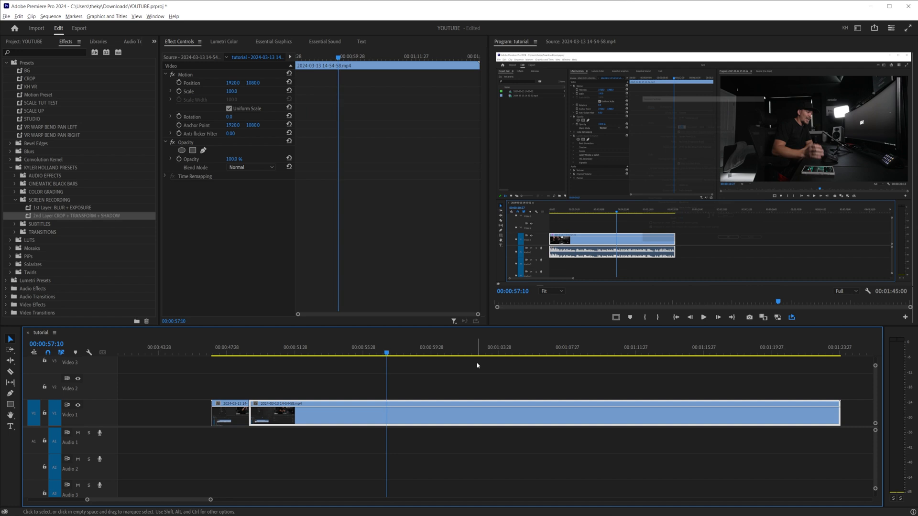
pyautogui.hotkey('ctrl', 'k')
# - Duplicate the middle clip segment onto Video 2, directly above the original, and put the playhead at 00:00:52:16
pyautogui.click(346, 415)
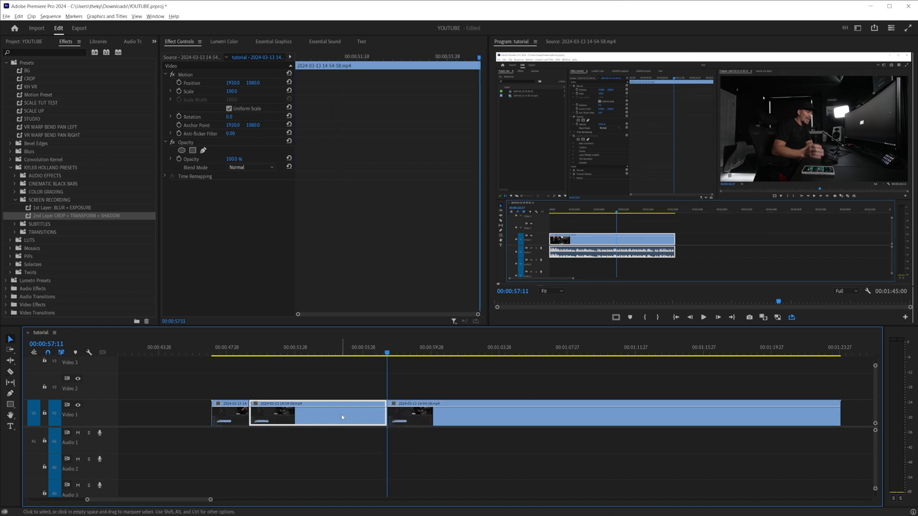
pyautogui.moveTo(336, 415); pyautogui.dragTo(330, 391)
pyautogui.moveTo(333, 352); pyautogui.dragTo(306, 352)
# - Apply the 1st Layer: BLUR + EXPOSURE preset to the middle Video 1 clip and 2nd Layer CROP + TRANSFORM + SHADOW to the Video 2 copy
pyautogui.click(53, 209)
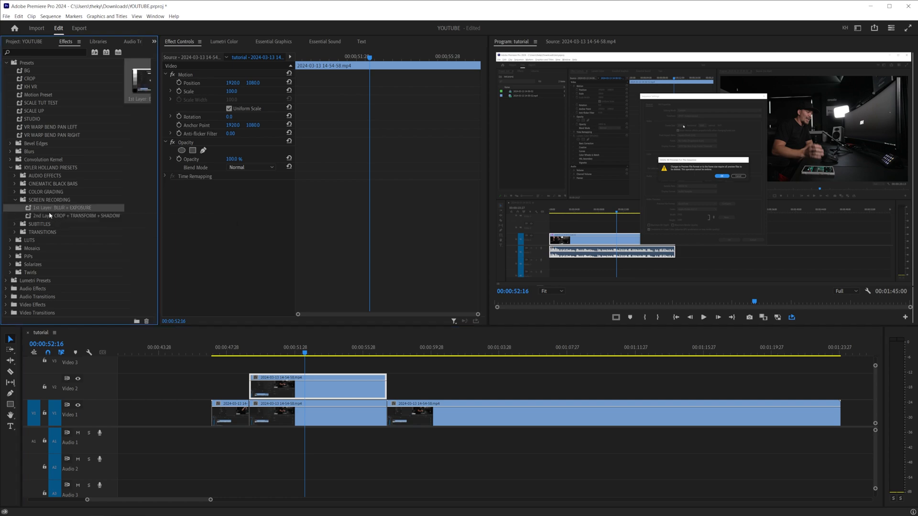
pyautogui.moveTo(48, 212); pyautogui.dragTo(308, 411)
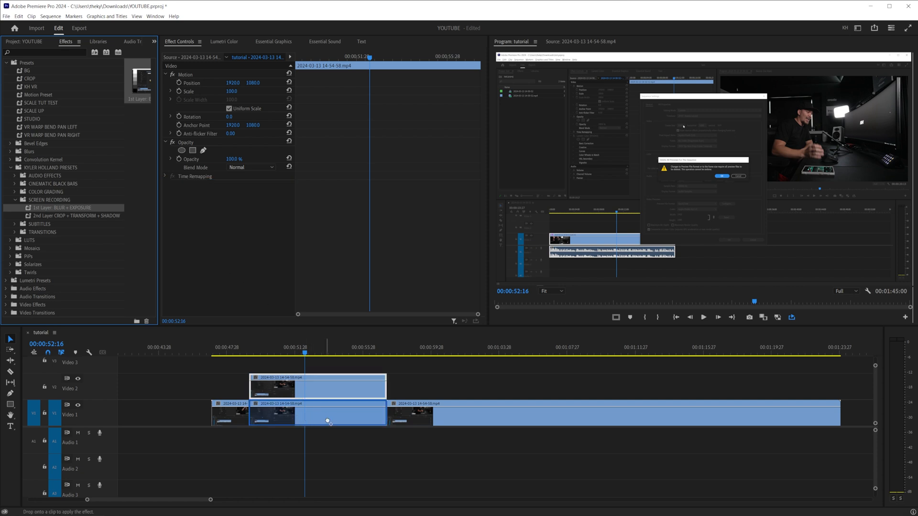
pyautogui.moveTo(322, 422); pyautogui.dragTo(323, 422)
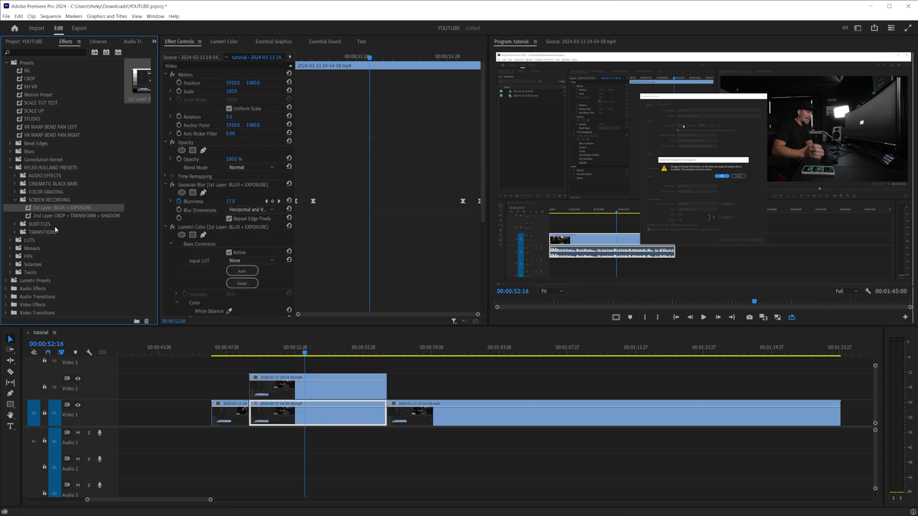
pyautogui.click(78, 216)
pyautogui.moveTo(348, 286); pyautogui.dragTo(315, 390)
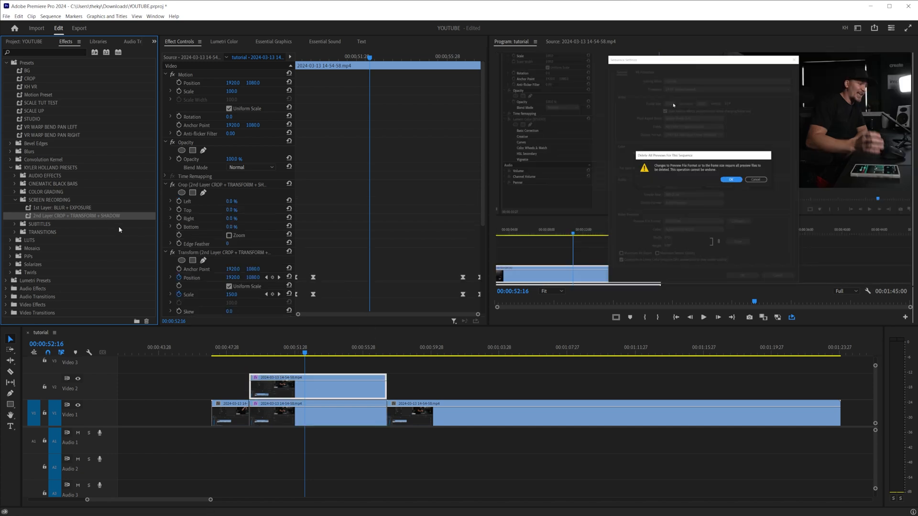
# - Scrub through the stacked section and examine the preset effects and keyframes on both clips
pyautogui.click(266, 352)
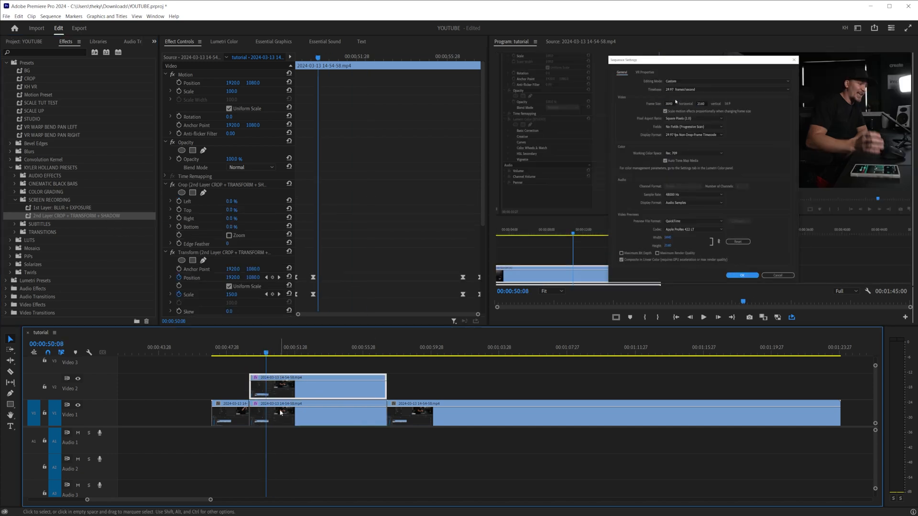
pyautogui.moveTo(278, 353); pyautogui.dragTo(302, 353)
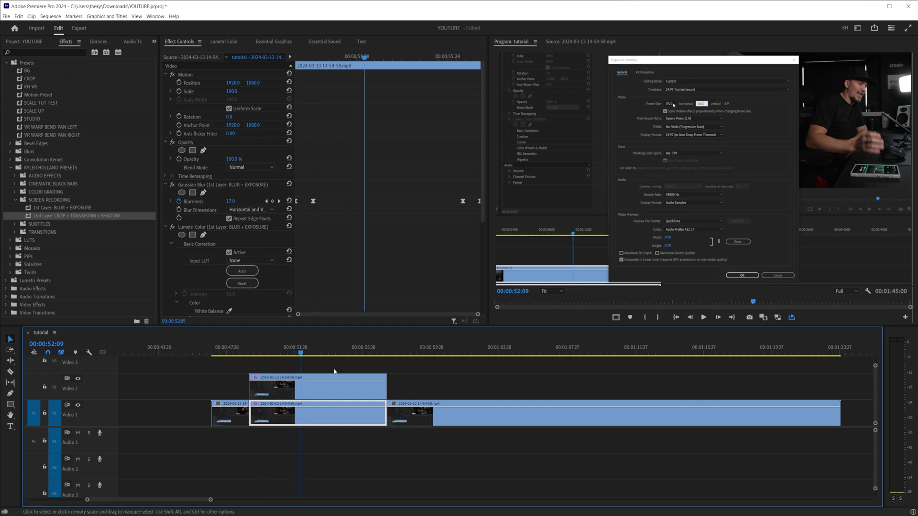
pyautogui.click(300, 388)
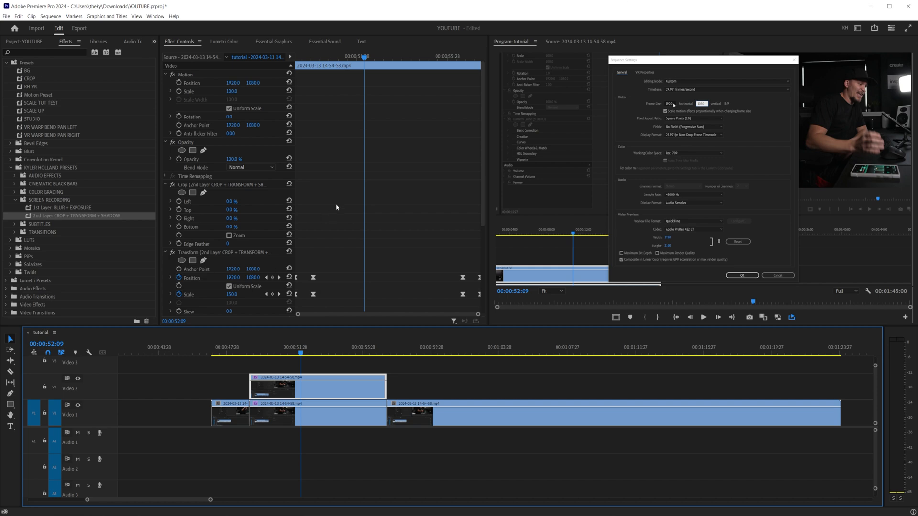
pyautogui.scroll(-3, 347, 206)
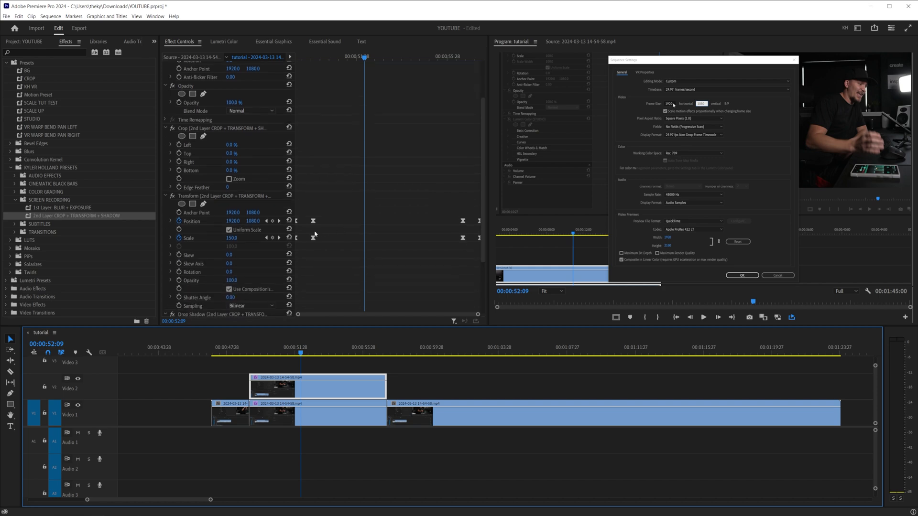
pyautogui.click(304, 406)
# - Set the Video 2 clip's Transform scale to 146 at 00:00:50:02 and copy its Position and Scale keyframes to the keyframe at 00:00:56:19
pyautogui.click(307, 394)
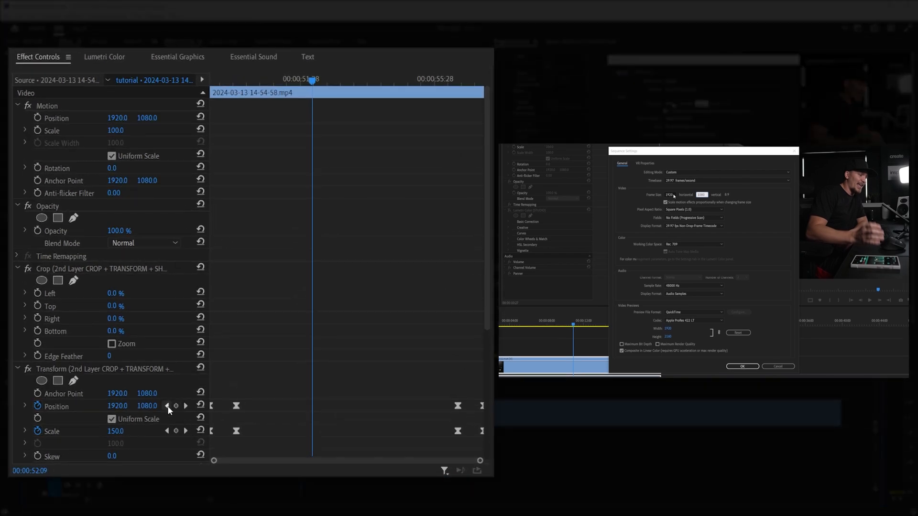
pyautogui.click(167, 406)
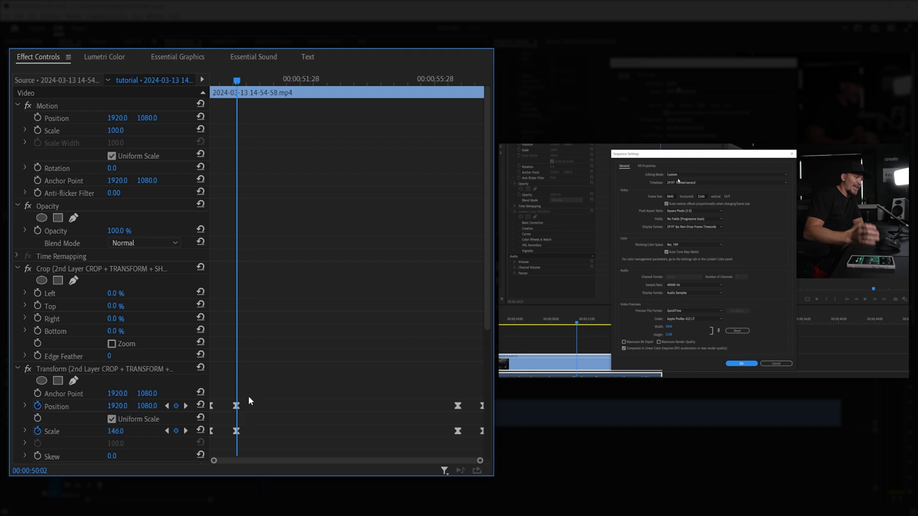
pyautogui.moveTo(248, 398); pyautogui.dragTo(232, 445)
pyautogui.click(185, 432)
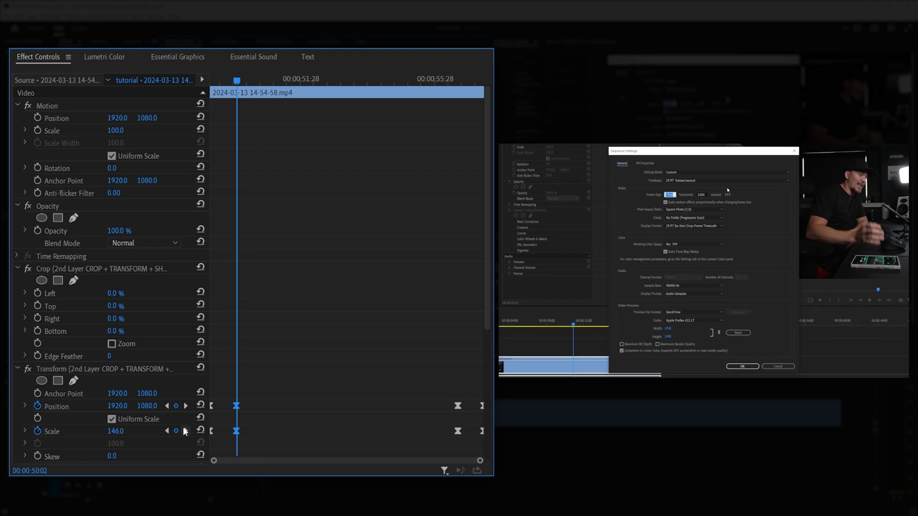
pyautogui.hotkey('ctrl', 'v')
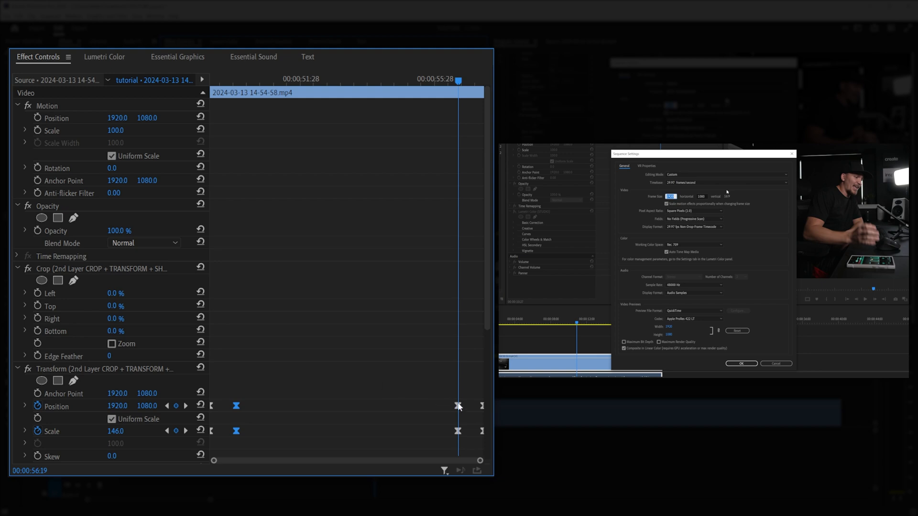
pyautogui.moveTo(430, 387); pyautogui.dragTo(470, 446)
pyautogui.moveTo(466, 391); pyautogui.dragTo(232, 445)
# - Crop the Video 2 clip around the settings dialog with left 34.8%, top 17.8%, right 34.8% and bottom 17.9%, and preview the result
pyautogui.moveTo(115, 293); pyautogui.dragTo(131, 293)
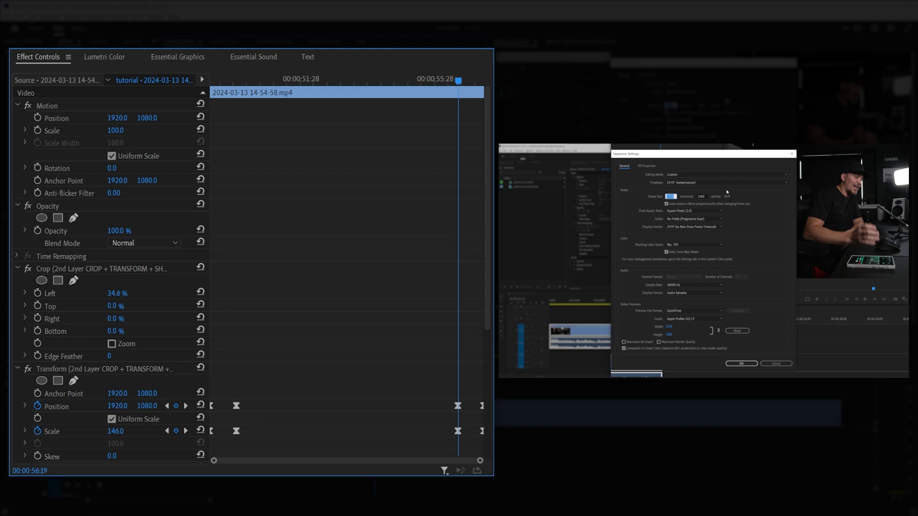
pyautogui.moveTo(119, 307); pyautogui.dragTo(140, 318)
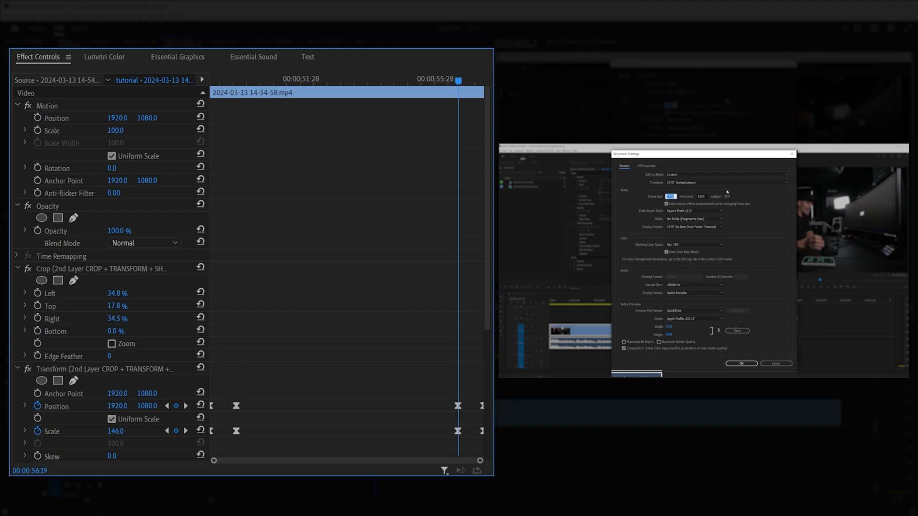
pyautogui.moveTo(119, 331); pyautogui.dragTo(126, 331)
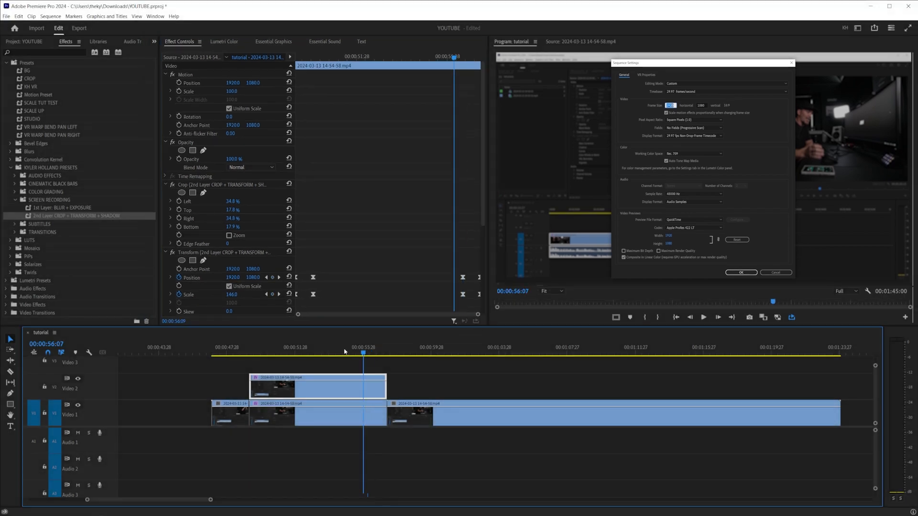
pyautogui.moveTo(344, 352); pyautogui.dragTo(235, 352)
pyautogui.press('space')
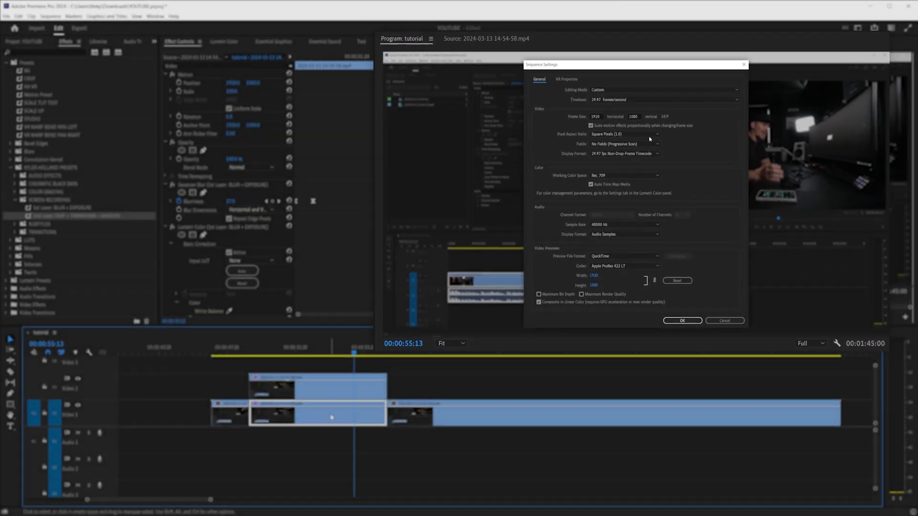
# - Try a Lumetri exposure of -6 at the 00:00:50:02 keyframe of the middle Video 1 clip and go to the next exposure keyframe
pyautogui.click(294, 416)
pyautogui.scroll(-2, 377, 191)
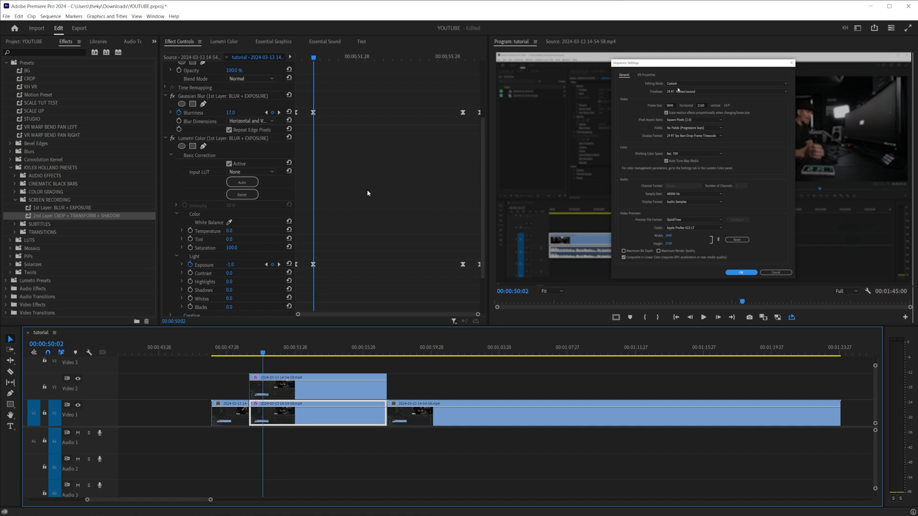
pyautogui.click(230, 264)
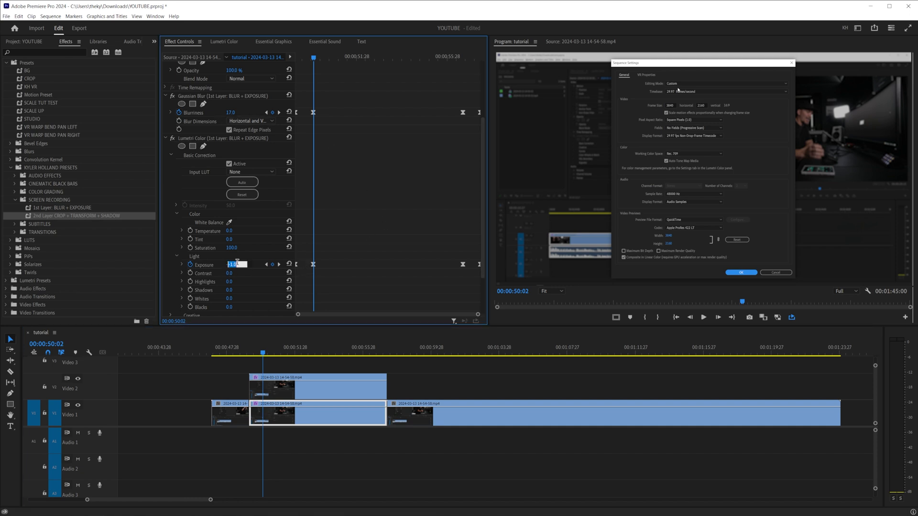
pyautogui.write('-6')
pyautogui.press('Return')
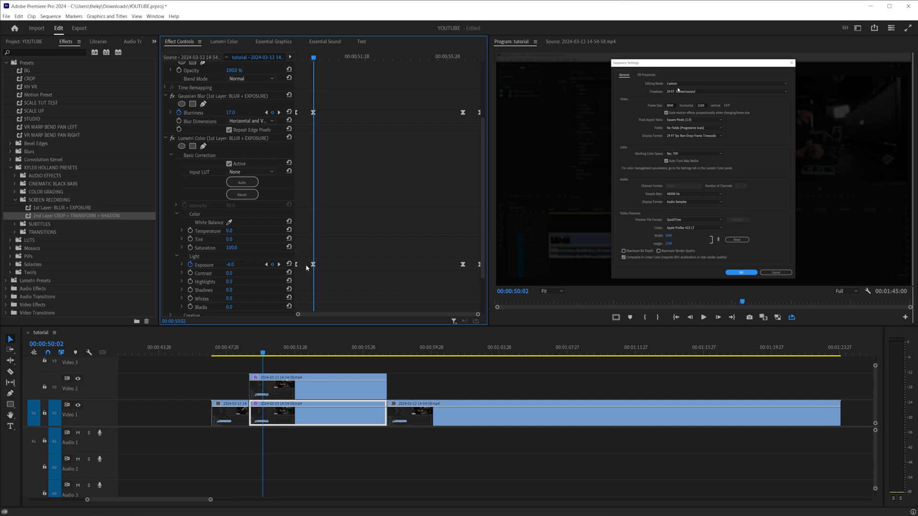
pyautogui.click(280, 265)
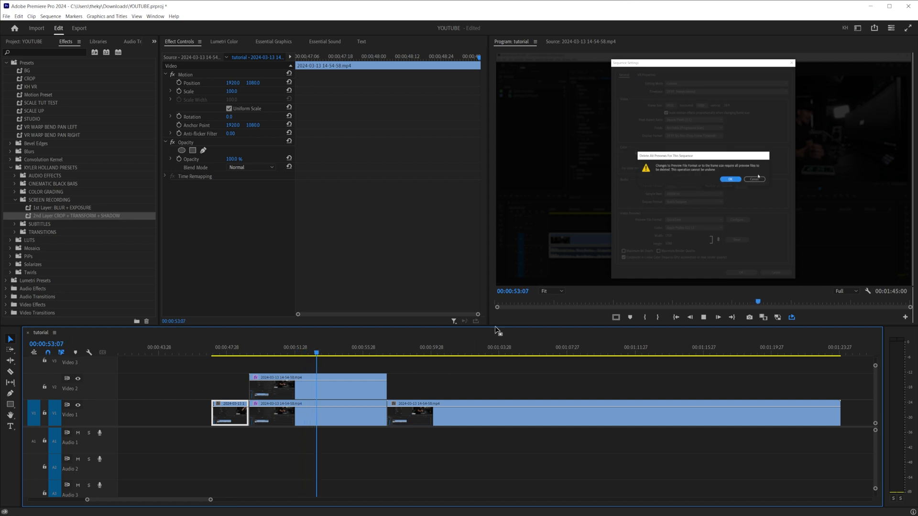
# - Set the middle Video 1 clip's Gaussian Blur blurriness to 100 at 00:00:50:02 and copy that keyframe to 00:00:56:19, first comparing 0
pyautogui.click(323, 408)
pyautogui.click(267, 115)
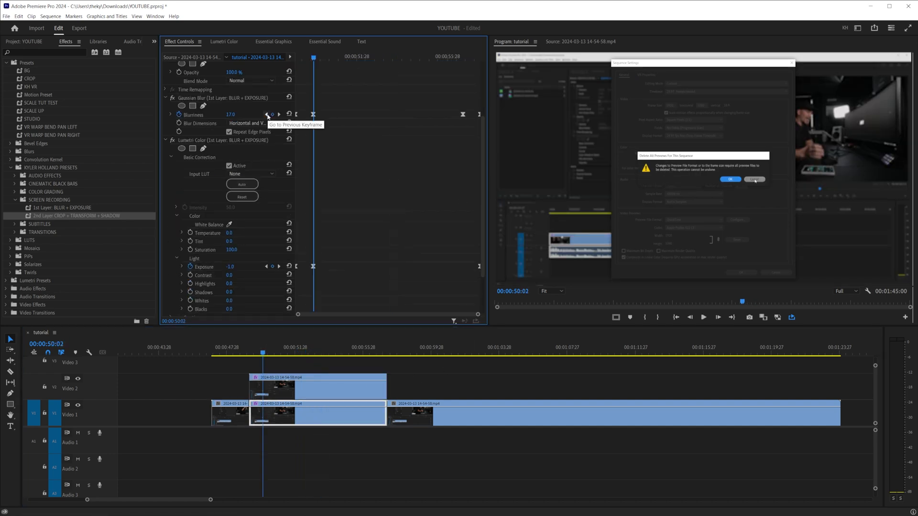
pyautogui.click(232, 114)
pyautogui.write('0')
pyautogui.press('Return')
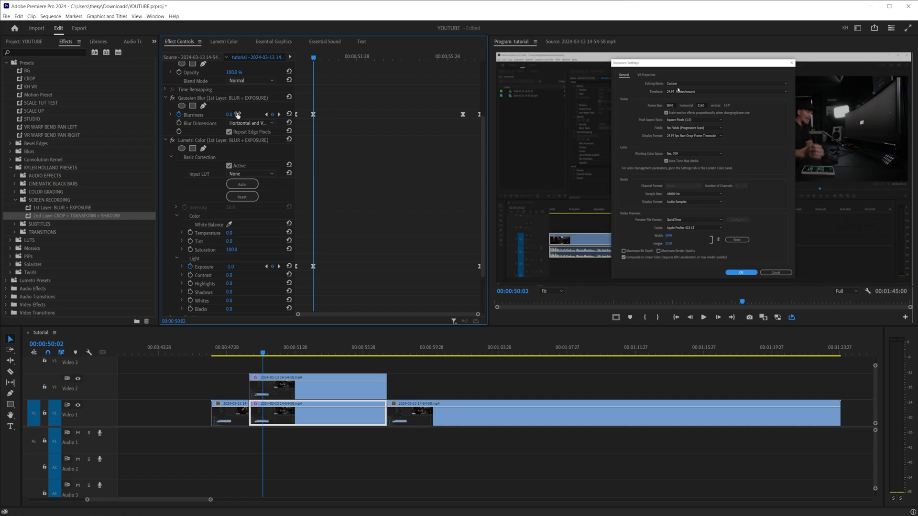
pyautogui.click(236, 113)
pyautogui.press('Return')
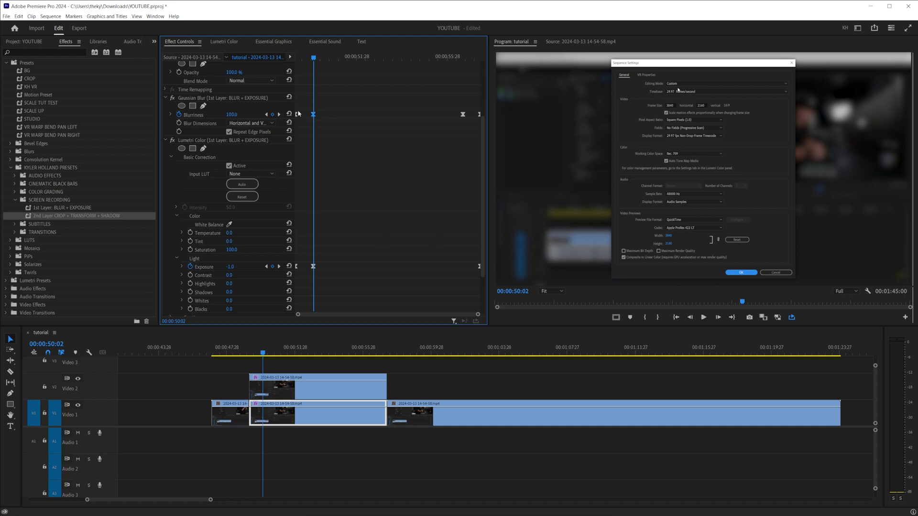
pyautogui.click(279, 114)
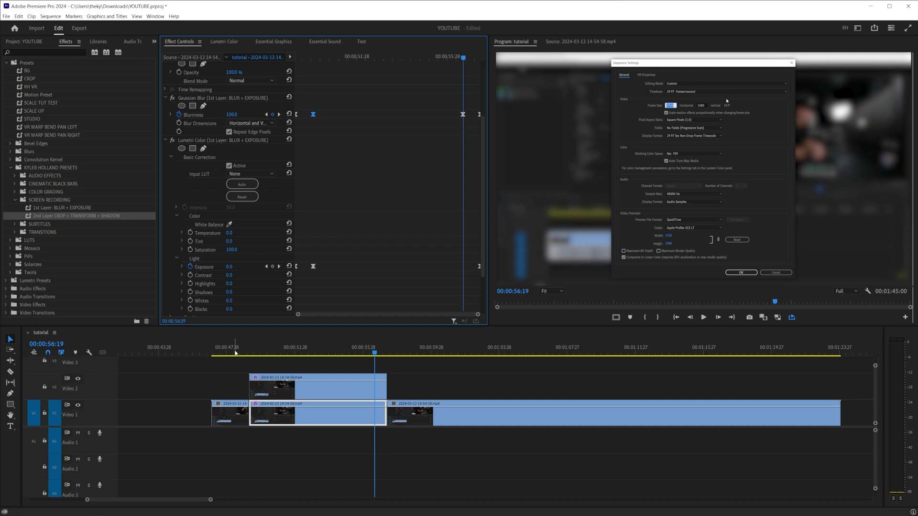
# - Preview the zoom-out at the end of the stacked section and scrub back to about 00:00:55:01
pyautogui.click(356, 350)
pyautogui.press('space')
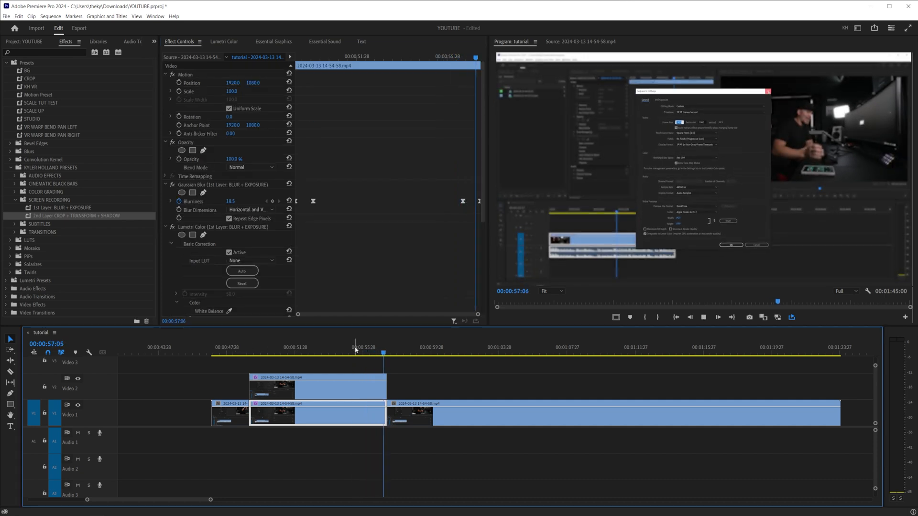
pyautogui.press('space')
pyautogui.click(375, 350)
pyautogui.moveTo(399, 350); pyautogui.dragTo(347, 352)
# - Move the Video 2 clip's second Position, Scale and shadow Opacity keyframes to 00:00:49:24 and the third ones closer to the clip's end
pyautogui.click(336, 391)
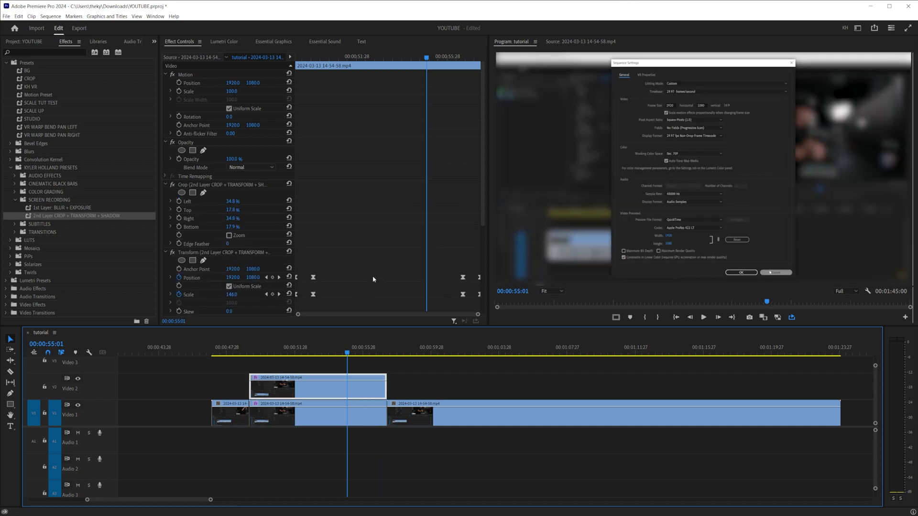
pyautogui.scroll(-5, 373, 280)
pyautogui.scroll(-2, 406, 183)
pyautogui.moveTo(432, 121); pyautogui.dragTo(472, 262)
pyautogui.moveTo(338, 131); pyautogui.dragTo(308, 262)
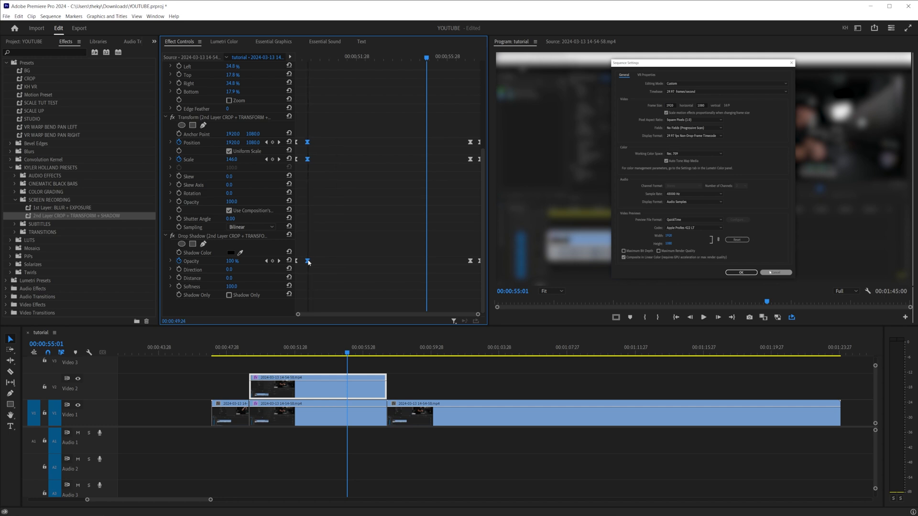
# - Shift the Video 2 clip's second Position, Scale and shadow Opacity keyframes to 00:00:49:20 and preview the zoom-in
pyautogui.moveTo(306, 58); pyautogui.dragTo(298, 59)
pyautogui.press('space')
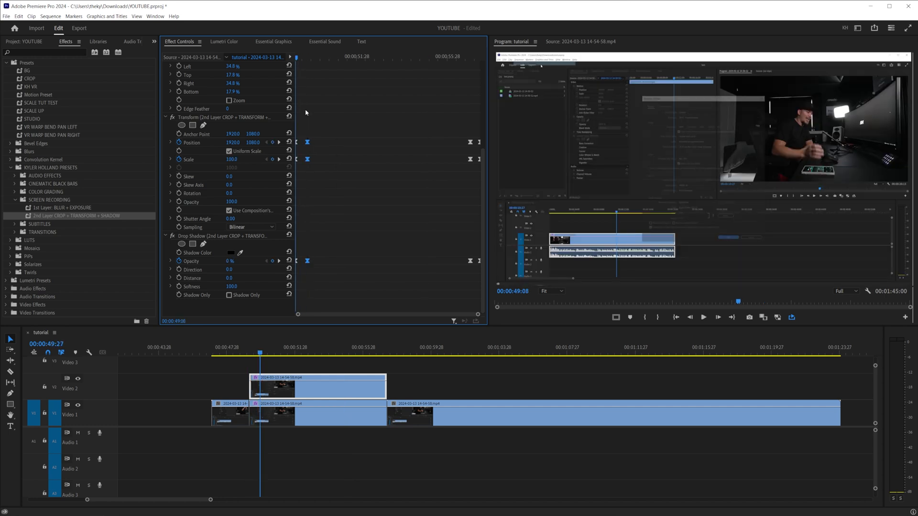
pyautogui.moveTo(308, 144); pyautogui.dragTo(304, 142)
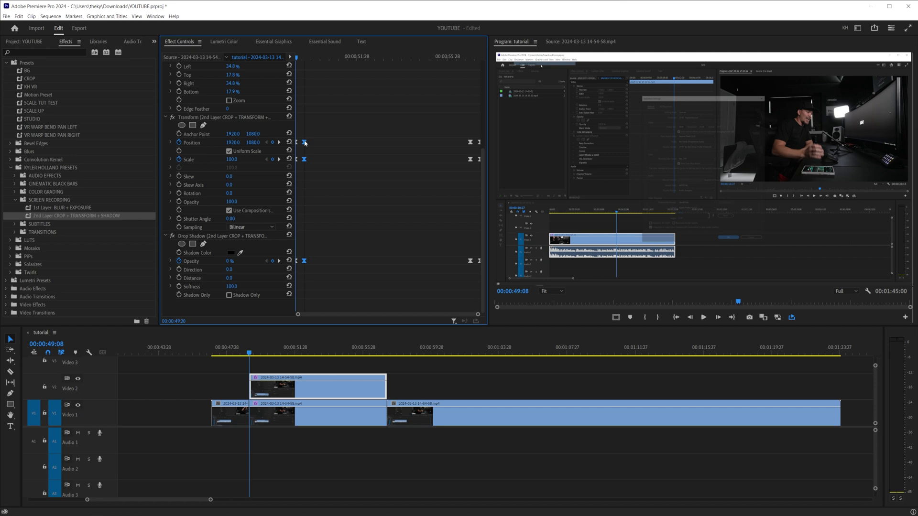
pyautogui.press('space')
pyautogui.press('space')
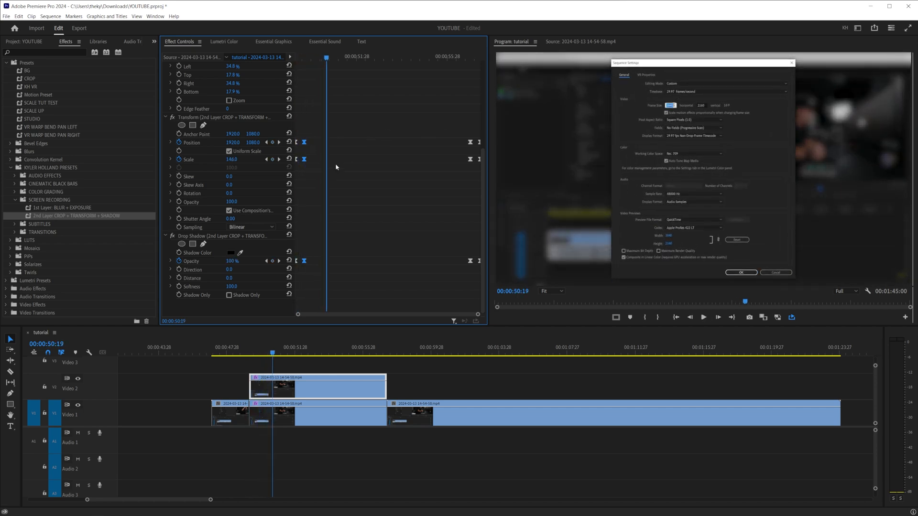
# - Align the middle Video 1 clip's second Blurriness and Exposure keyframes with the Video 2 keyframes at 00:00:49:20 and preview the result
pyautogui.click(266, 159)
pyautogui.click(274, 418)
pyautogui.scroll(-4, 338, 218)
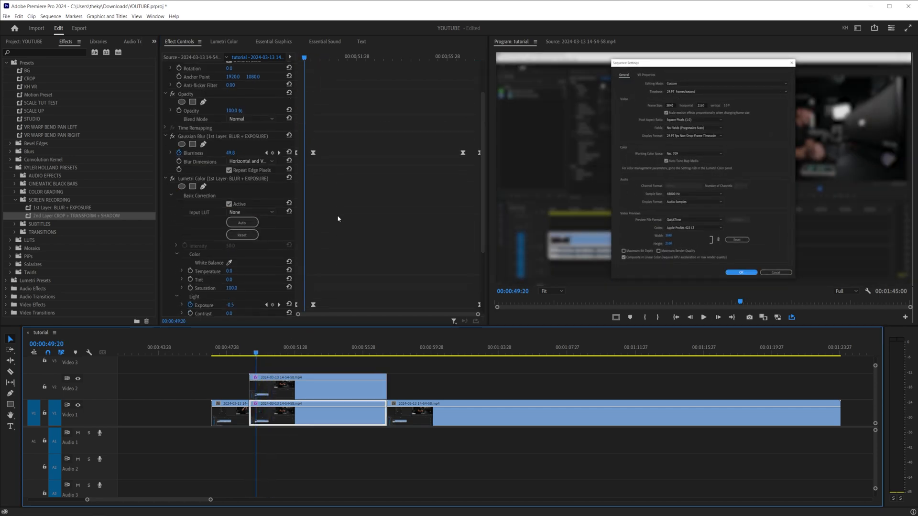
pyautogui.click(297, 389)
pyautogui.scroll(-3, 316, 192)
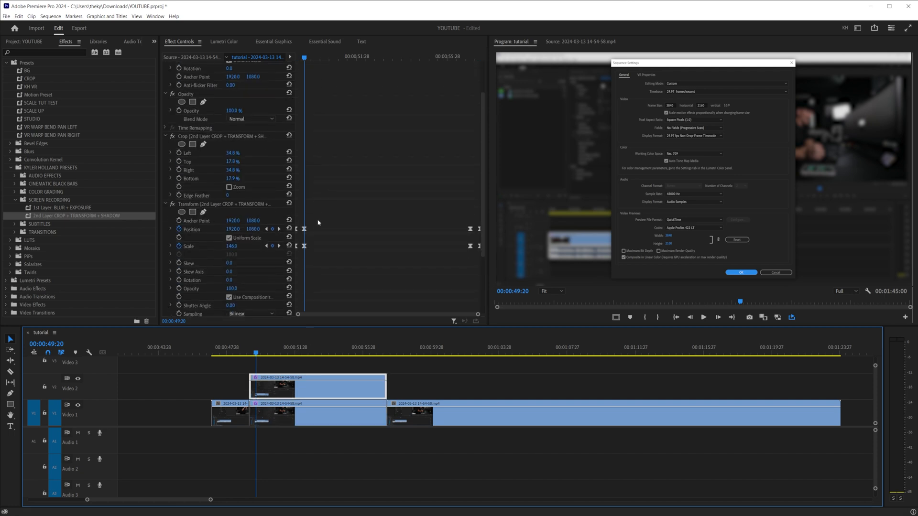
pyautogui.click(271, 405)
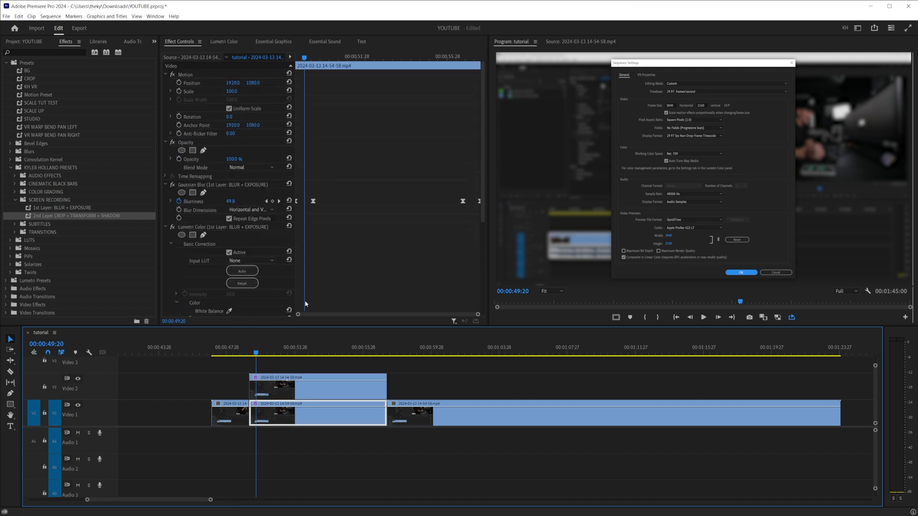
pyautogui.scroll(-3, 325, 203)
pyautogui.moveTo(325, 69); pyautogui.dragTo(306, 235)
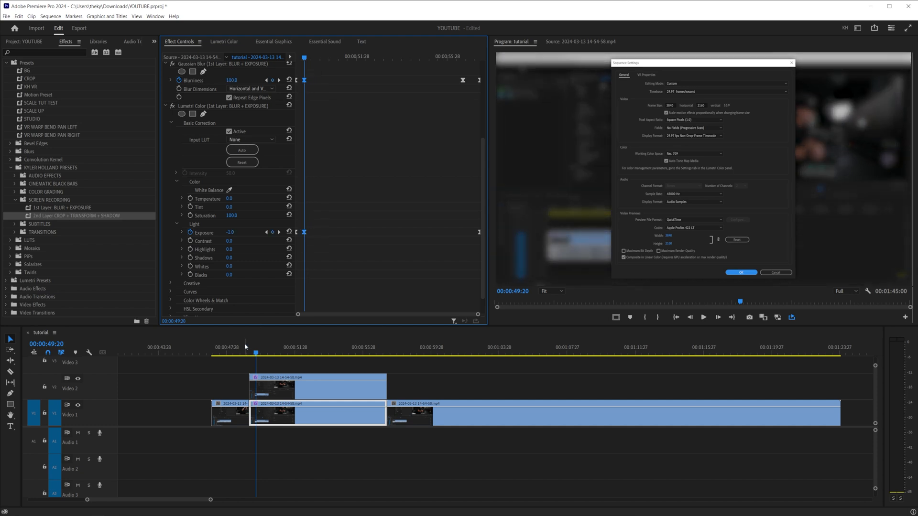
pyautogui.click(230, 414)
pyautogui.press('space')
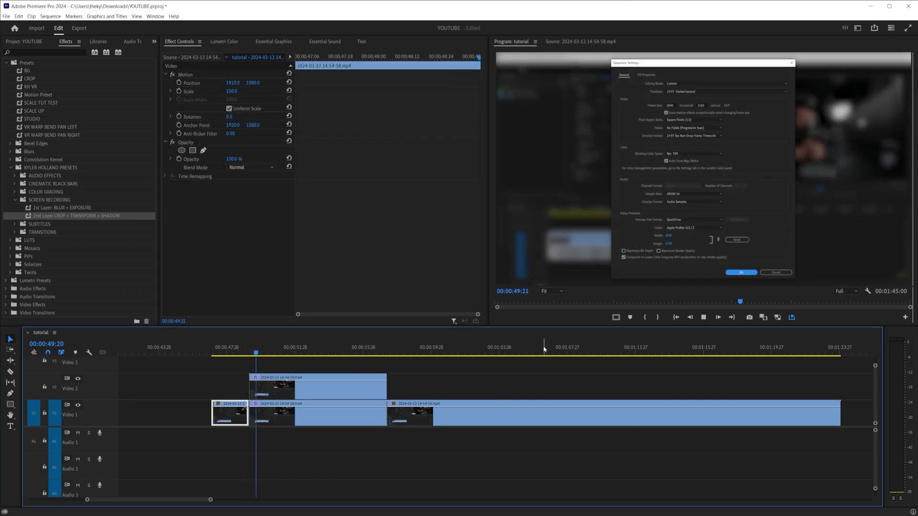
# - Cut the last Video 1 clip at about 00:01:15 and 00:01:20 to isolate another section
pyautogui.moveTo(653, 343); pyautogui.dragTo(774, 348)
pyautogui.press('c')
pyautogui.click(688, 417)
pyautogui.click(778, 418)
pyautogui.press('v')
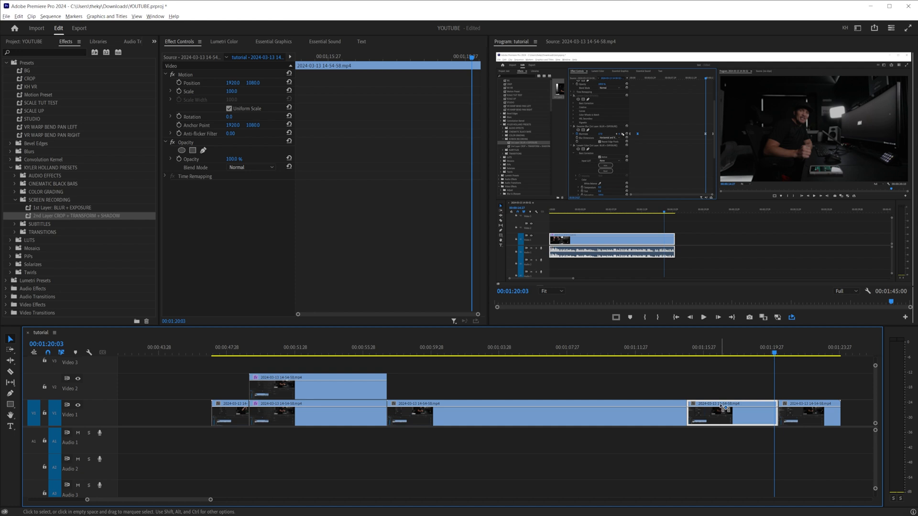
# - Duplicate the isolated section onto Video 2, applying the BLUR + EXPOSURE preset to the Video 1 clip and CROP + TRANSFORM + SHADOW above it
pyautogui.moveTo(721, 418); pyautogui.dragTo(721, 392)
pyautogui.moveTo(95, 208); pyautogui.dragTo(732, 414)
pyautogui.moveTo(106, 216); pyautogui.dragTo(696, 383)
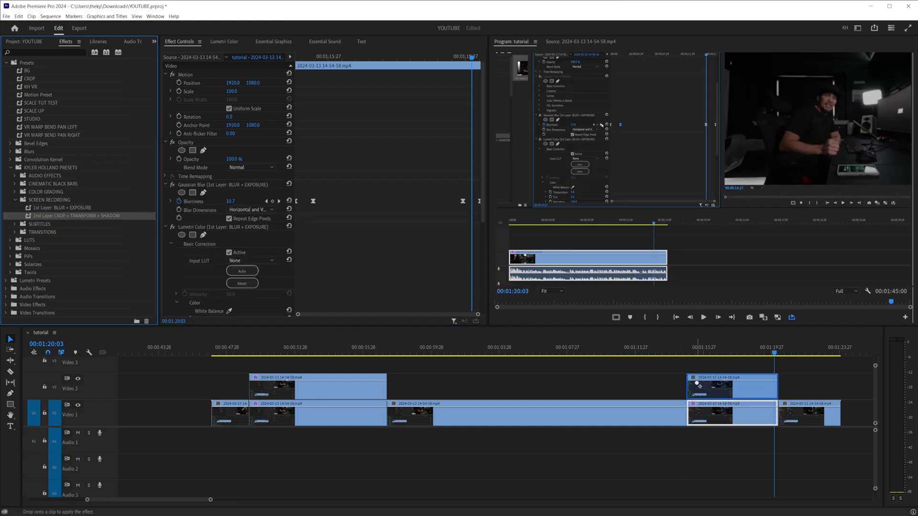
# - Set the new Video 2 clip's Transform position to 2239, 1519 at 00:01:15:14 and copy its Position and Scale keyframes to 00:01:19:25
pyautogui.click(266, 278)
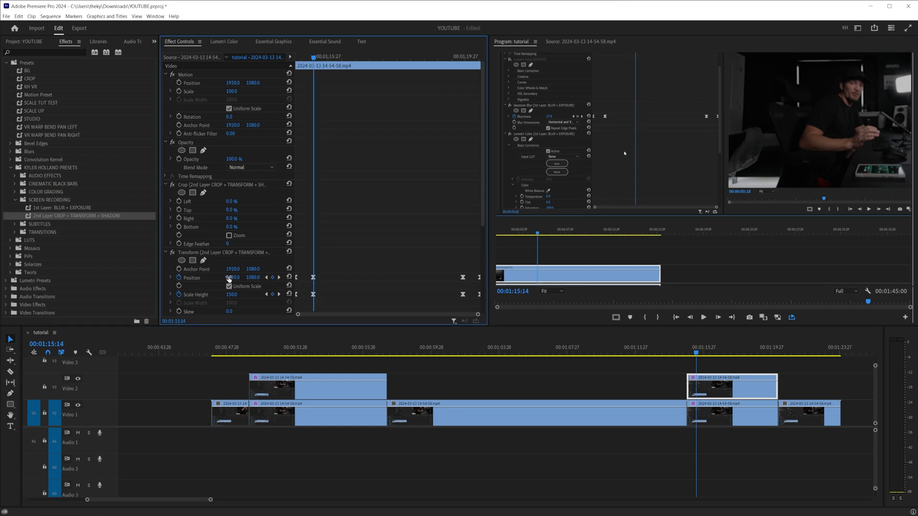
pyautogui.moveTo(654, 153); pyautogui.dragTo(659, 212)
pyautogui.moveTo(253, 277); pyautogui.dragTo(205, 277)
pyautogui.click(279, 277)
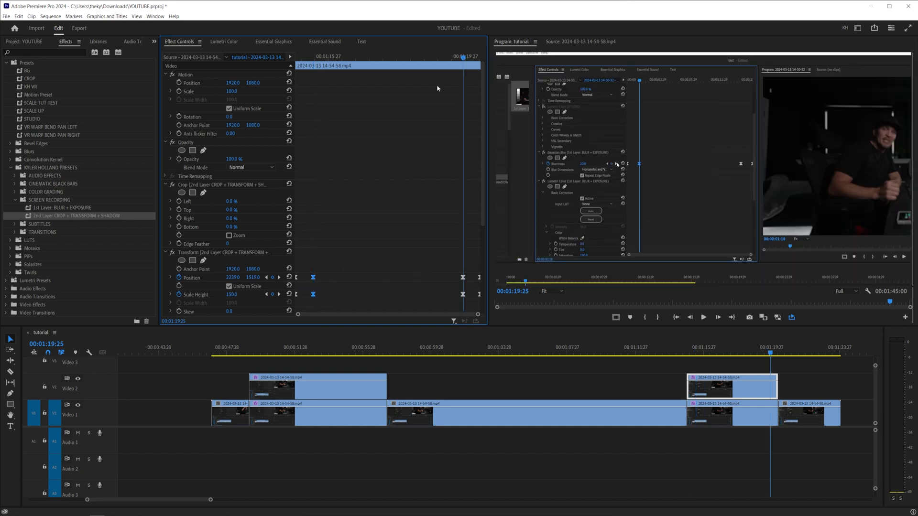
# - Crop the new Video 2 clip around the Effect Controls panel with left 17.2%, top 6.7%, right 46.7% and bottom 36.8%
pyautogui.moveTo(455, 58); pyautogui.dragTo(418, 59)
pyautogui.moveTo(247, 204); pyautogui.dragTo(259, 204)
pyautogui.moveTo(232, 210)
pyautogui.mouseDown()
pyautogui.moveTo(254, 219)
pyautogui.moveTo(230, 227)
pyautogui.mouseUp()
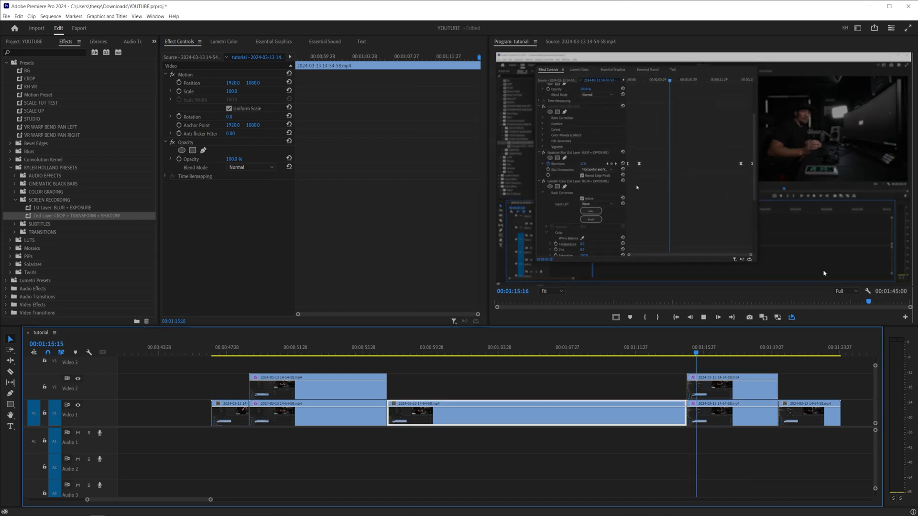
# - Set the cropped clip's Transform position to 2036, 1562 at the 00:01:15:14 keyframe and try the crop's edge feather
pyautogui.click(267, 278)
pyautogui.click(267, 278)
pyautogui.scroll(-2, 404, 215)
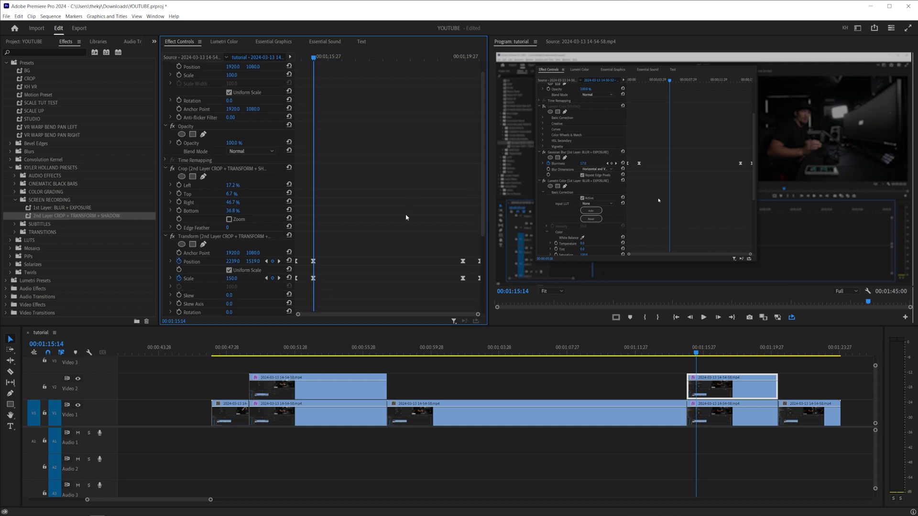
pyautogui.moveTo(249, 256); pyautogui.dragTo(185, 254)
pyautogui.moveTo(255, 256); pyautogui.dragTo(245, 255)
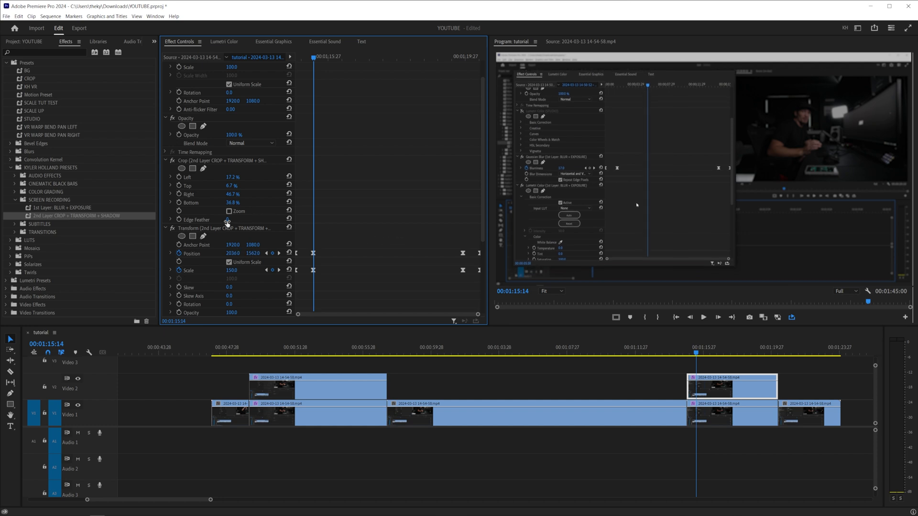
pyautogui.moveTo(227, 220)
pyautogui.mouseDown()
pyautogui.moveTo(290, 220)
pyautogui.moveTo(227, 220)
pyautogui.mouseUp()
# - Change the cropped clip's Drop Shadow color to red and preview the section from just before it starts
pyautogui.scroll(-5, 330, 209)
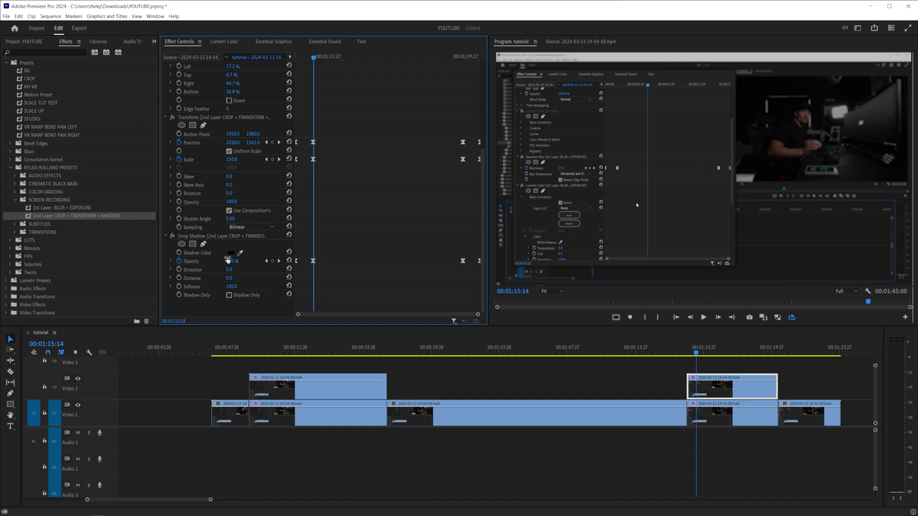
pyautogui.click(231, 253)
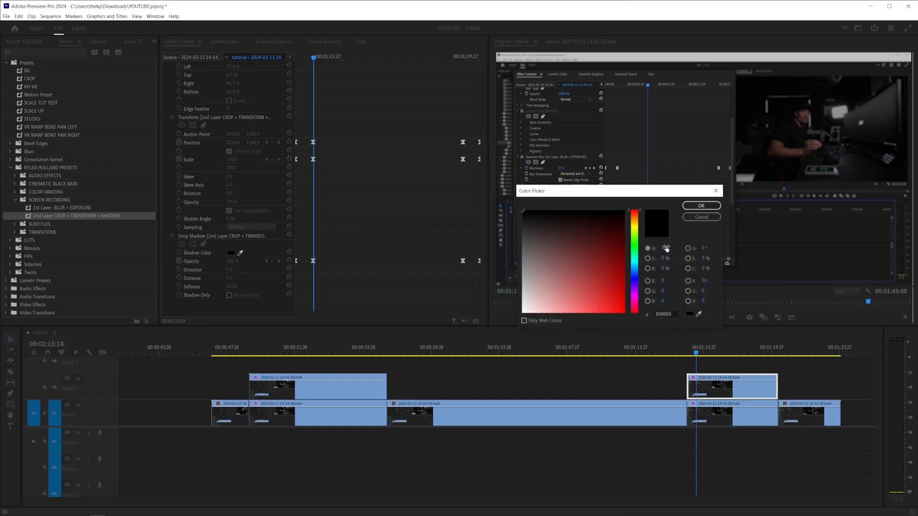
pyautogui.click(701, 205)
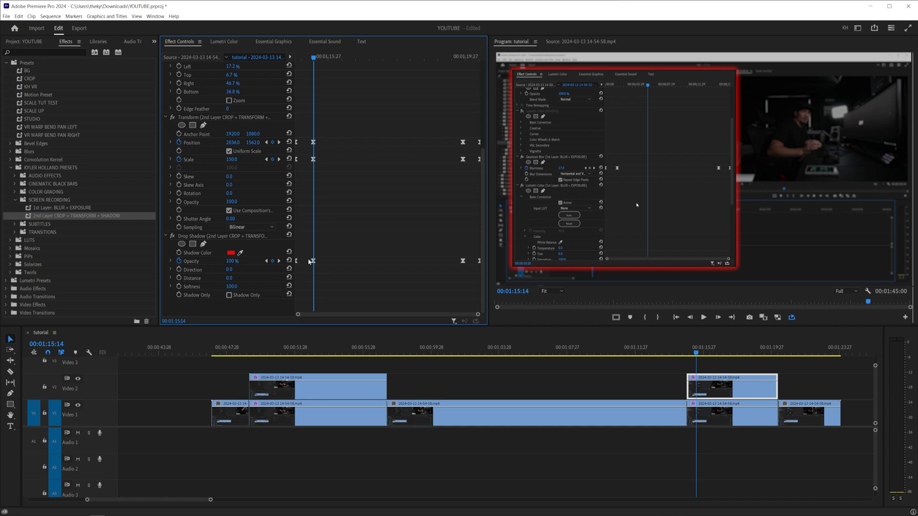
pyautogui.click(678, 352)
pyautogui.press('space')
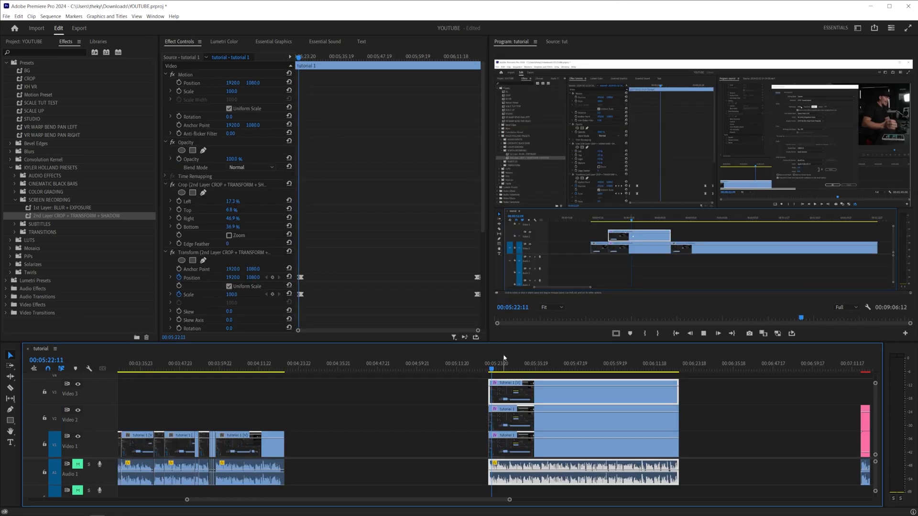
# - Examine the preset effects and keyframes on the three stacked tutorial 1 clips around 00:05:23:22
pyautogui.press('space')
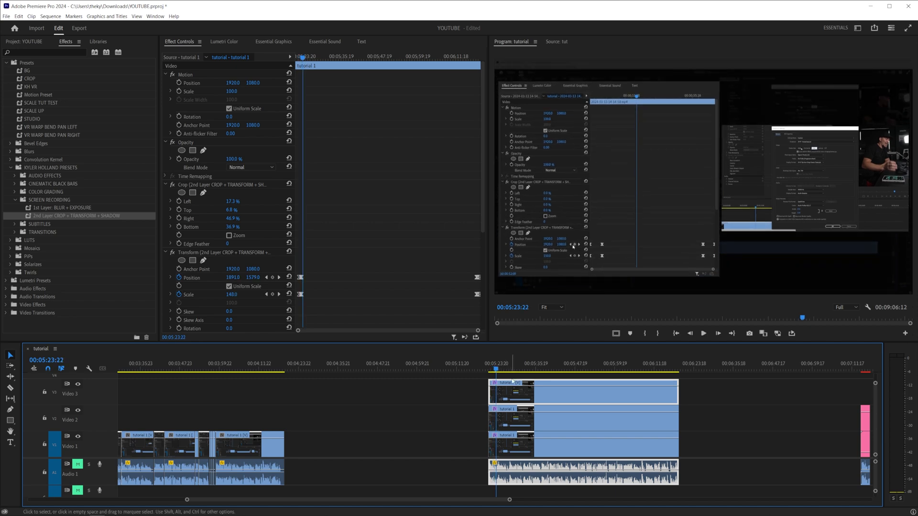
pyautogui.click(514, 407)
pyautogui.click(528, 391)
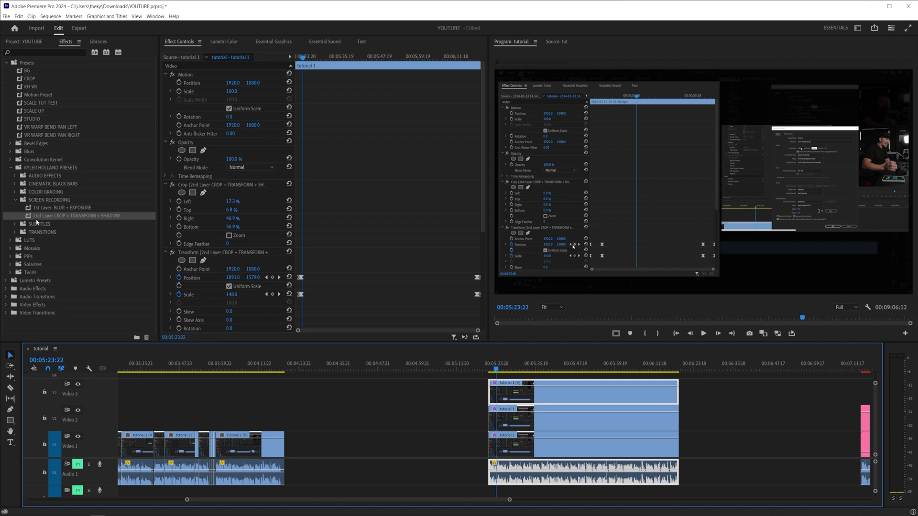
pyautogui.click(267, 277)
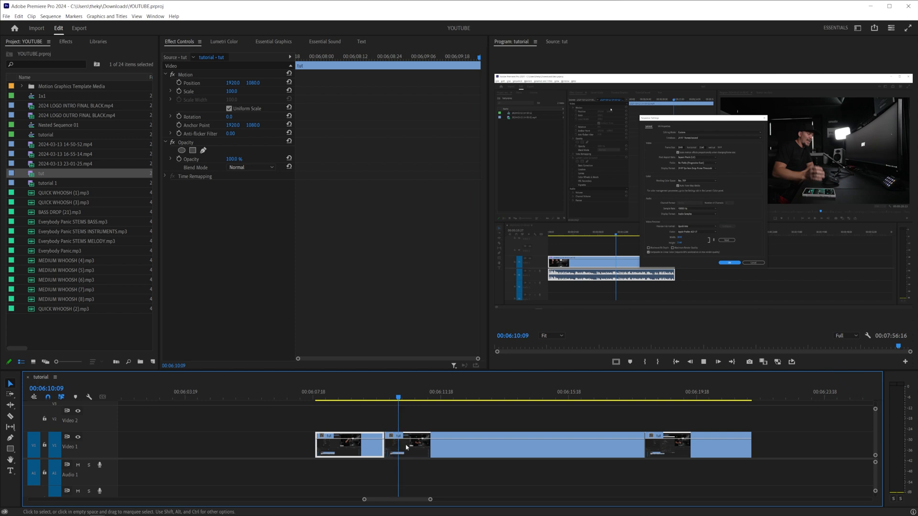
# - Review the middle tut clip up to 00:06:15:29 and apply the Gaussian Blur and Lumetri Color effects to it
pyautogui.click(394, 397)
pyautogui.moveTo(394, 397); pyautogui.dragTo(580, 399)
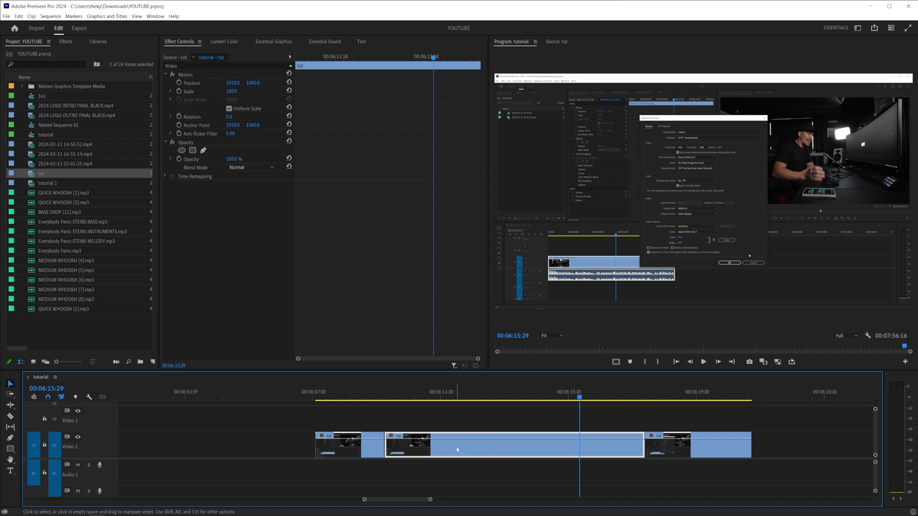
pyautogui.click(66, 42)
pyautogui.click(47, 52)
pyautogui.write('gaus')
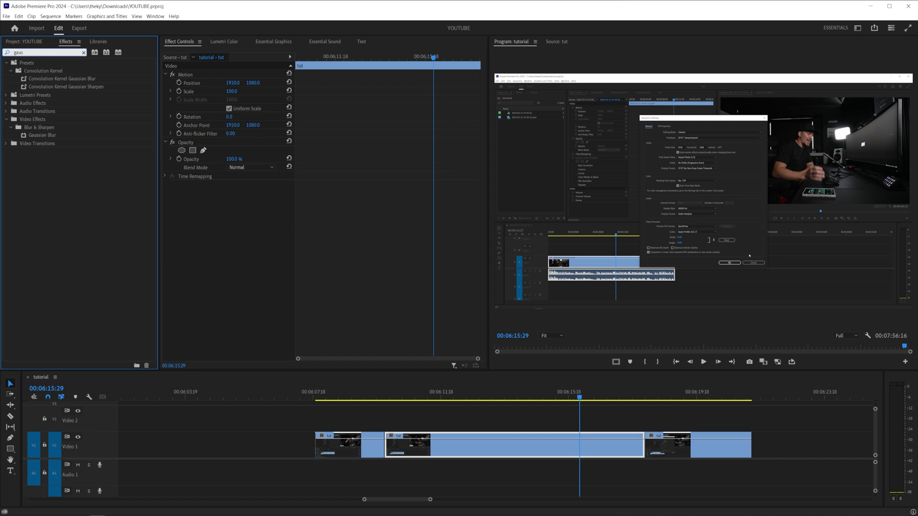
pyautogui.moveTo(45, 136); pyautogui.dragTo(523, 447)
pyautogui.click(56, 53)
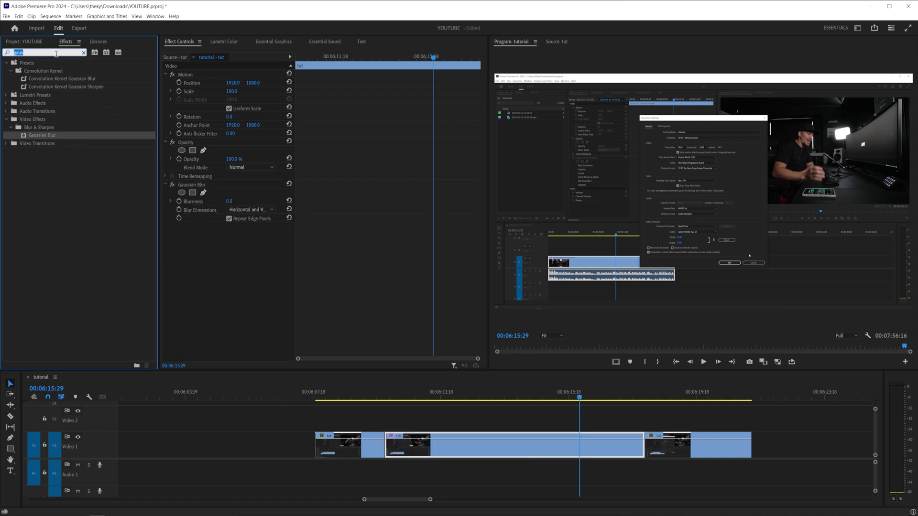
pyautogui.write('lumetri color')
pyautogui.moveTo(42, 111); pyautogui.dragTo(475, 448)
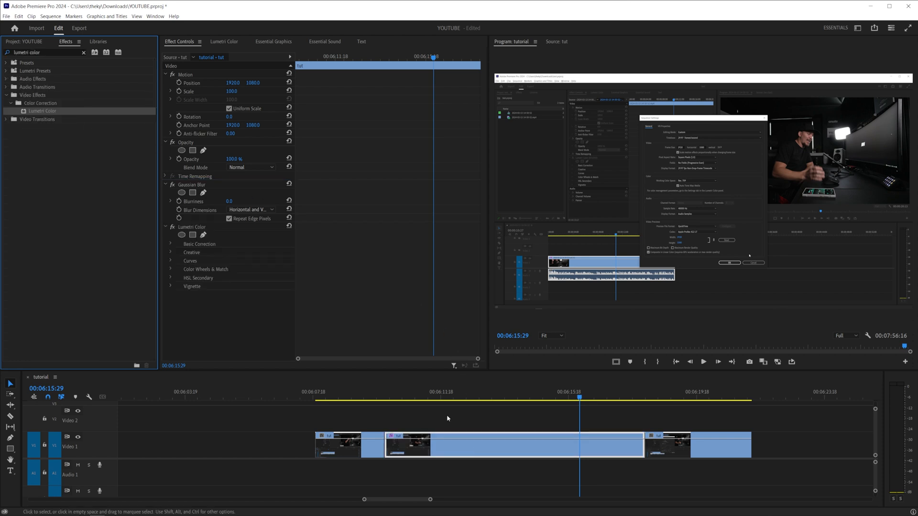
# - Start keyframing the Gaussian Blur Blurriness and the Lumetri Color Exposure at the middle clip's first frame, 00:06:09:26
pyautogui.press('Up')
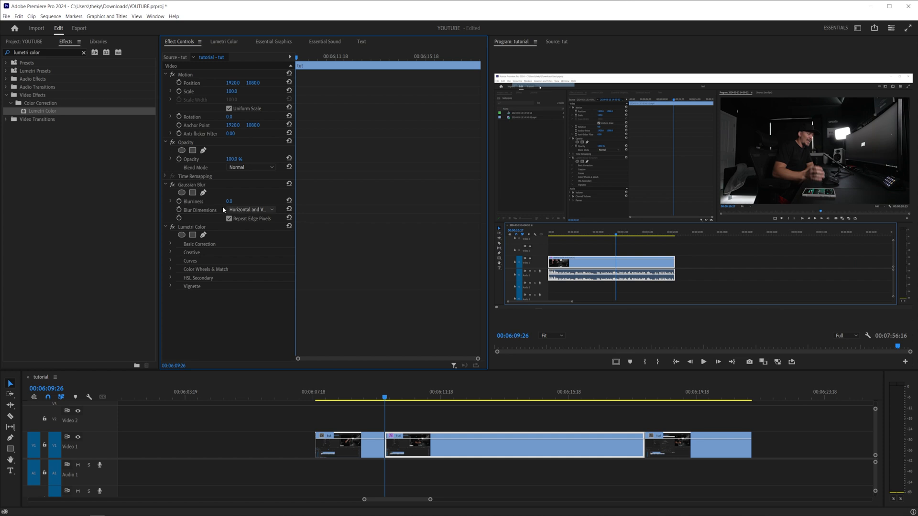
pyautogui.click(179, 202)
pyautogui.click(170, 245)
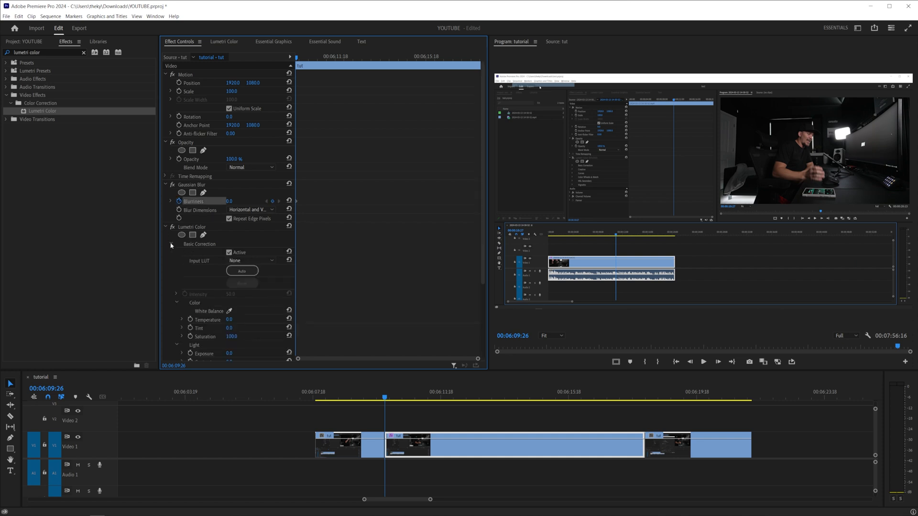
pyautogui.scroll(-3, 212, 276)
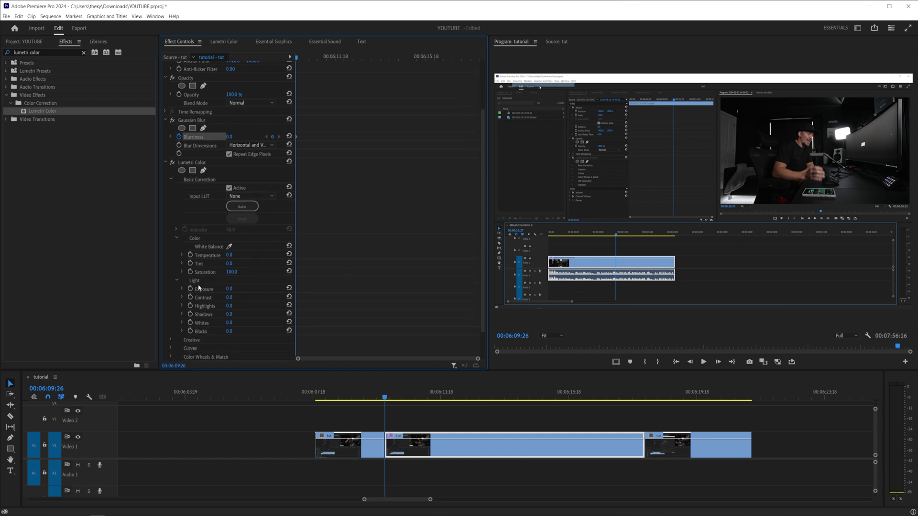
pyautogui.click(190, 290)
# - At 00:06:10:11, set the Gaussian Blur Blurriness to 15 and the Lumetri Color Exposure to -2
pyautogui.hotkey('shift', 'Right')
pyautogui.hotkey('shift', 'Right')
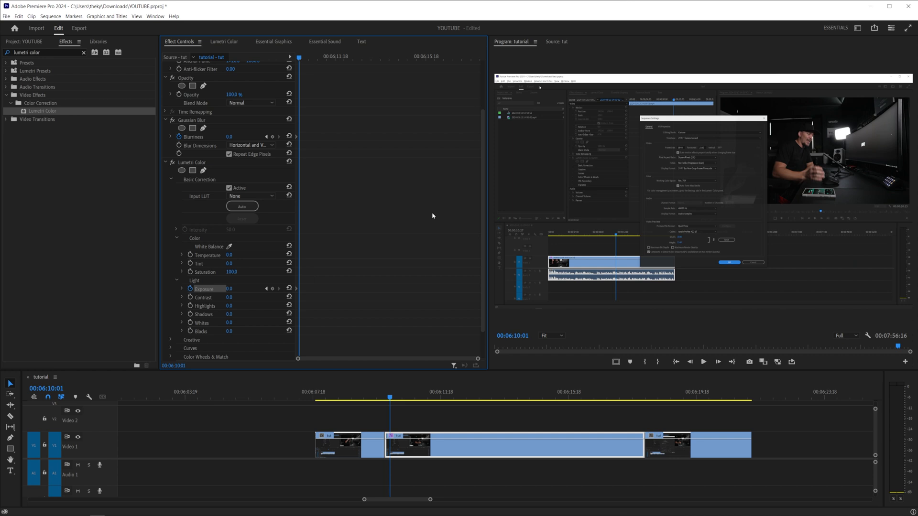
pyautogui.hotkey('shift', 'Right')
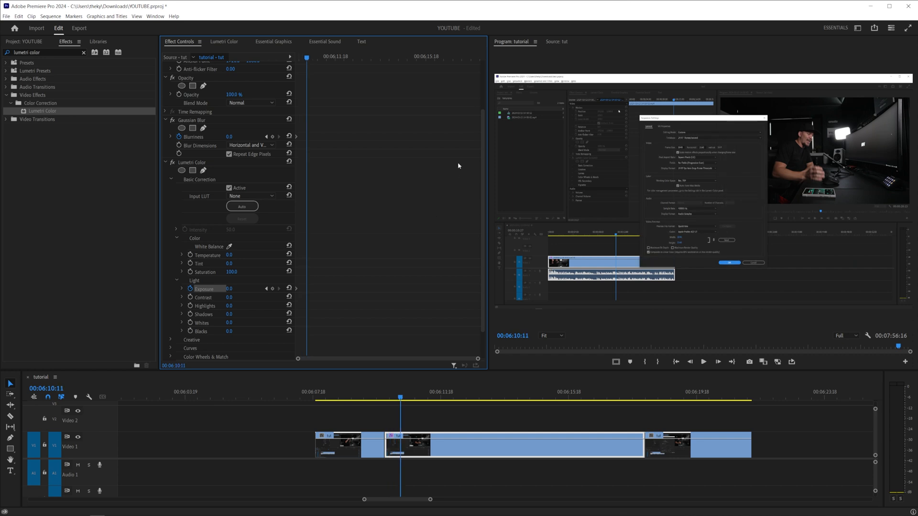
pyautogui.click(238, 137)
pyautogui.write('15')
pyautogui.press('Return')
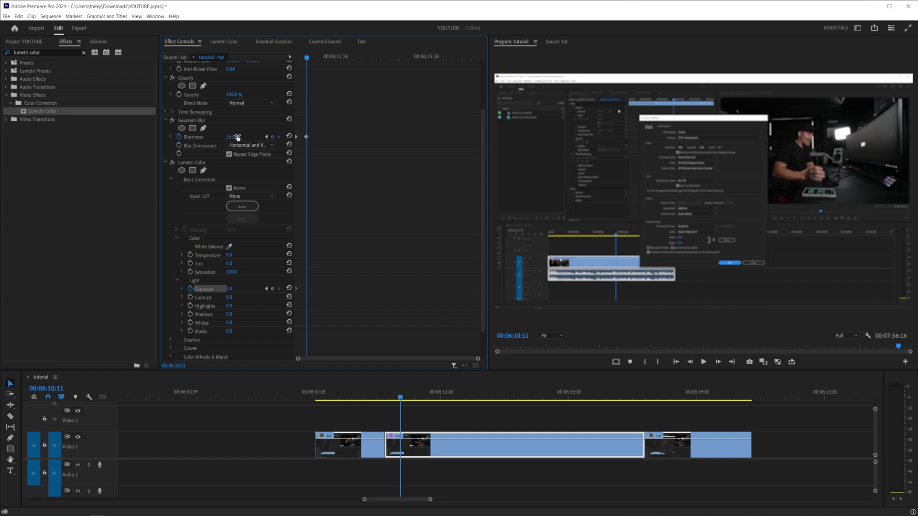
pyautogui.click(237, 289)
pyautogui.write('-2')
pyautogui.press('Return')
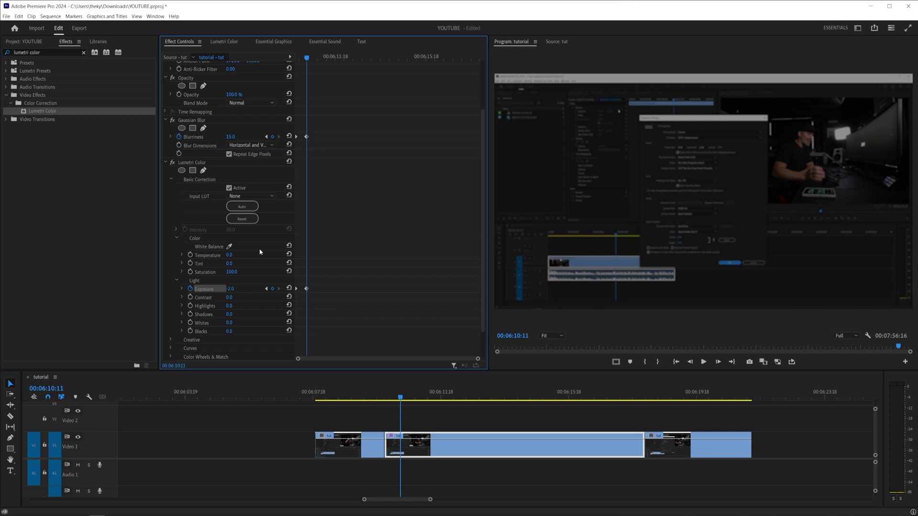
# - Copy the 00:06:10:11 Blurriness and Exposure keyframes to 00:06:17:00 and set both values to 0 at 00:06:17:15
pyautogui.moveTo(327, 126); pyautogui.dragTo(301, 296)
pyautogui.click(457, 58)
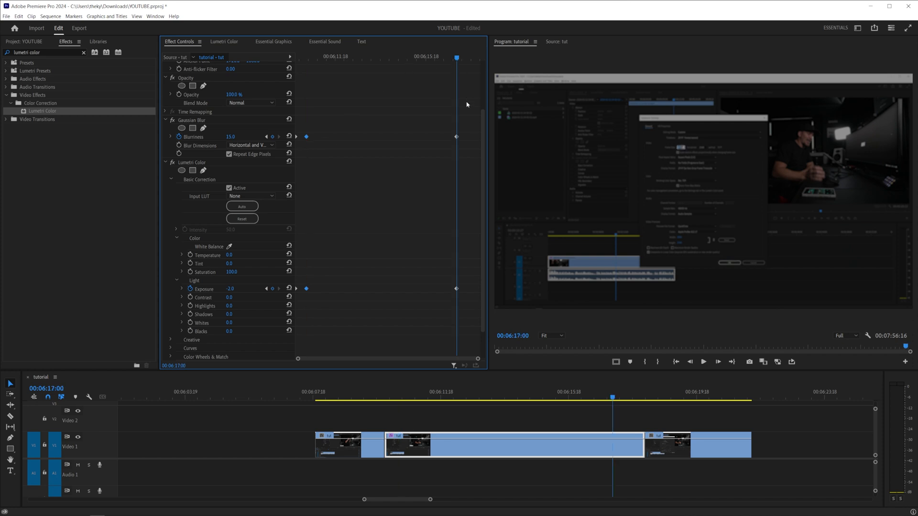
pyautogui.press('space')
pyautogui.click(230, 136)
pyautogui.write('0')
pyautogui.press('Return')
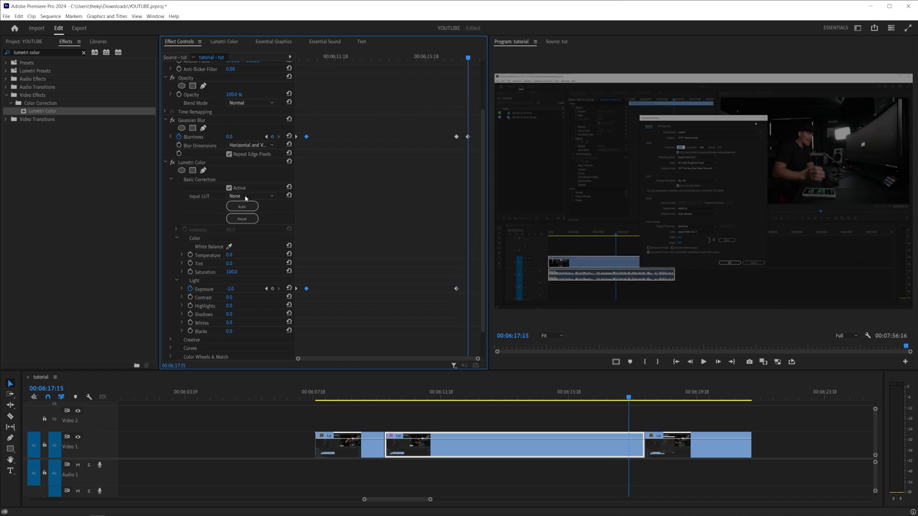
pyautogui.click(235, 288)
pyautogui.write('0')
pyautogui.press('Return')
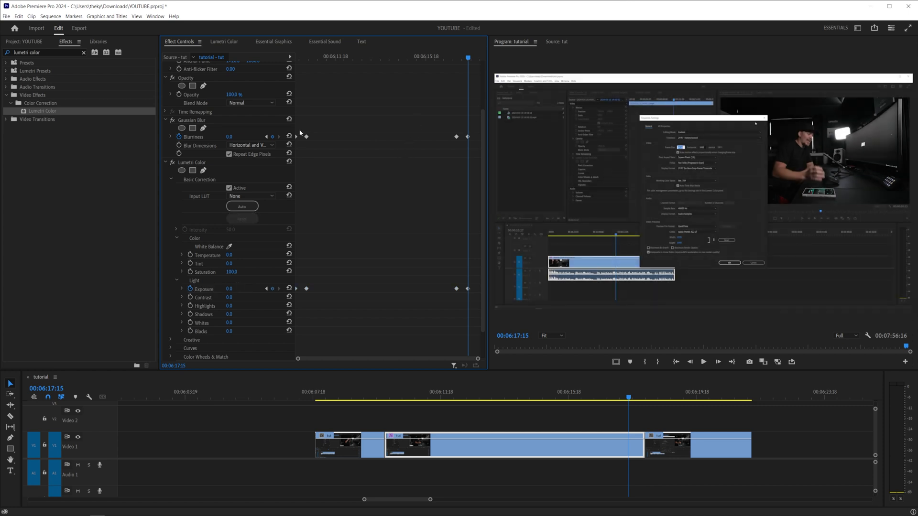
# - Apply Ease Out to the first Blurriness and Exposure keyframes and Ease In to the second pair
pyautogui.rightClick(296, 290)
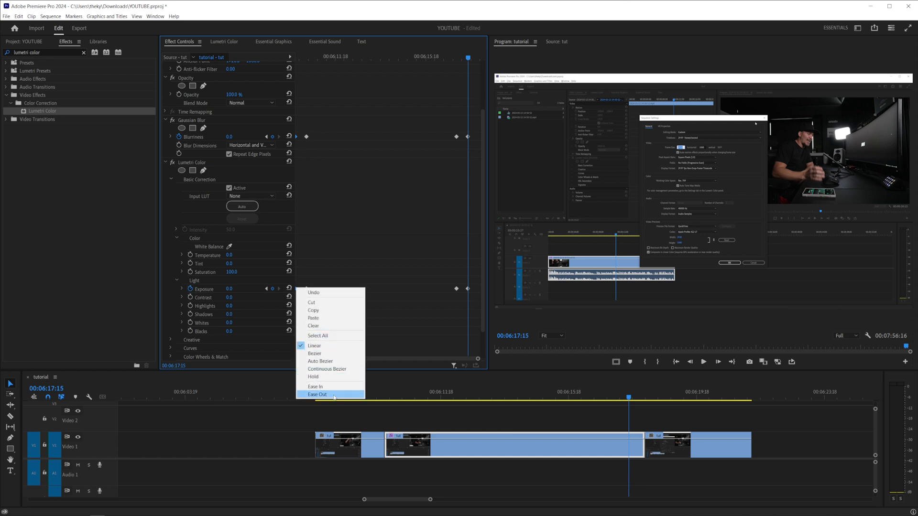
pyautogui.click(315, 393)
pyautogui.moveTo(324, 308); pyautogui.dragTo(306, 134)
pyautogui.rightClick(308, 138)
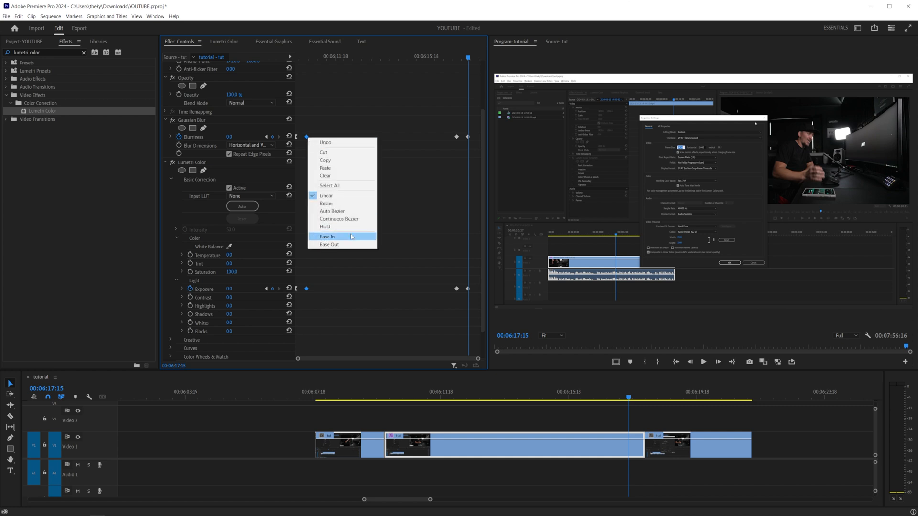
pyautogui.click(335, 237)
# - Apply Ease Out to the third pair of Blurriness and Exposure keyframes and Ease In to the last pair
pyautogui.moveTo(439, 123); pyautogui.dragTo(458, 293)
pyautogui.rightClick(458, 291)
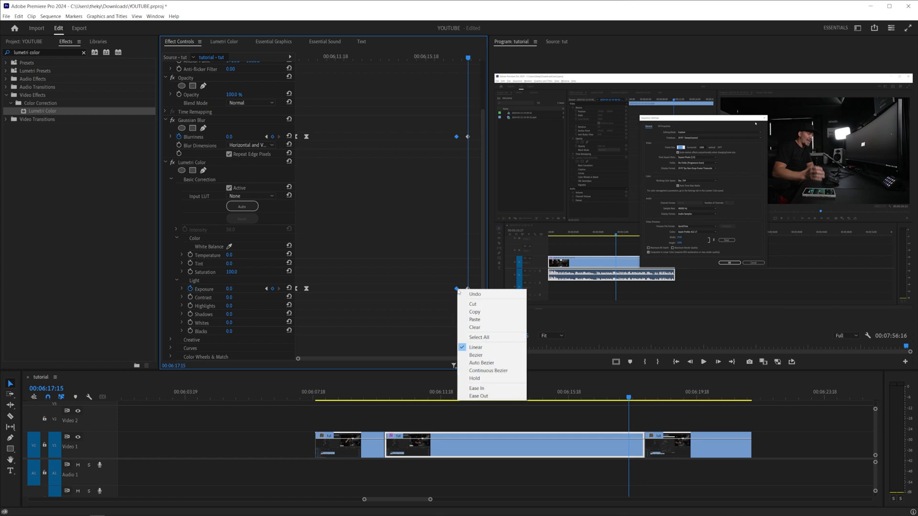
pyautogui.click(477, 396)
pyautogui.moveTo(476, 298); pyautogui.dragTo(462, 119)
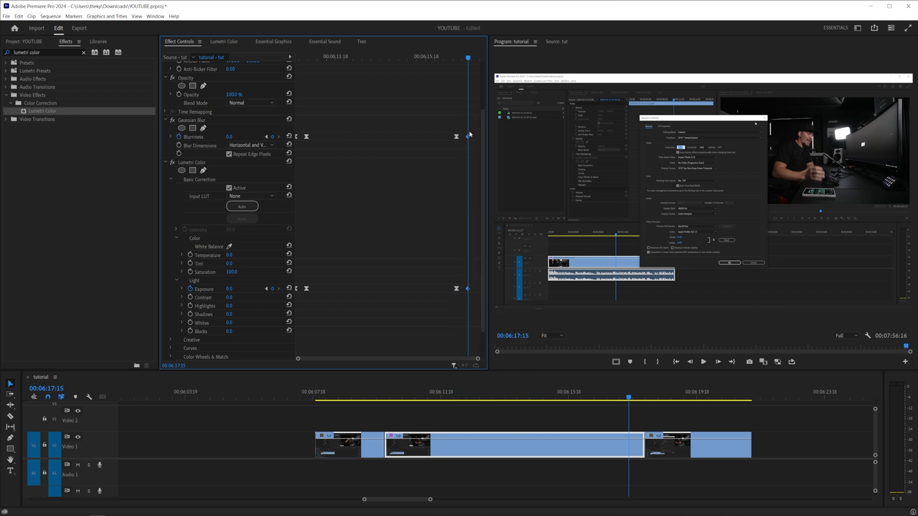
pyautogui.rightClick(468, 138)
pyautogui.click(486, 235)
# - Move the closing Blurriness and Exposure keyframes to end with the clip, starting at 00:06:17:15, and preview the background animation
pyautogui.moveTo(464, 168); pyautogui.dragTo(490, 293)
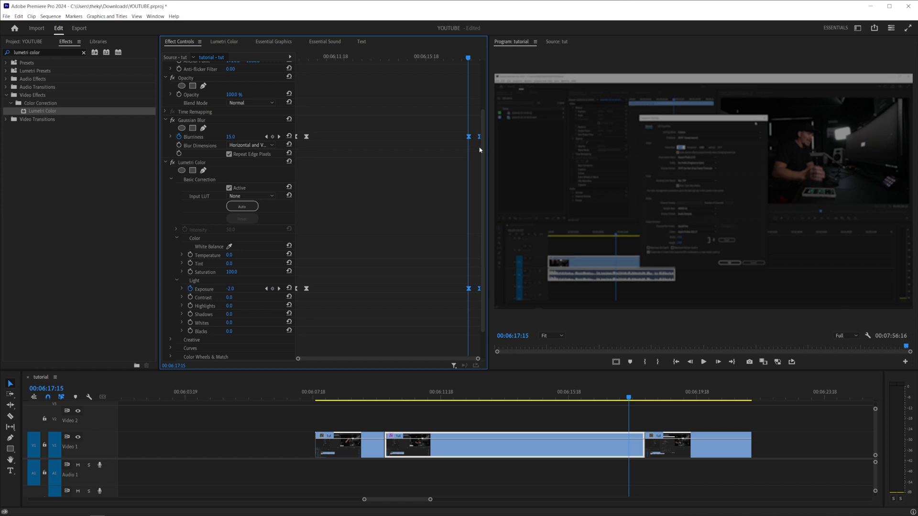
pyautogui.click(390, 399)
pyautogui.moveTo(390, 400); pyautogui.dragTo(478, 400)
# - Save the clip's Gaussian Blur and Lumetri Color effects together as one preset of type Scale
pyautogui.click(195, 120)
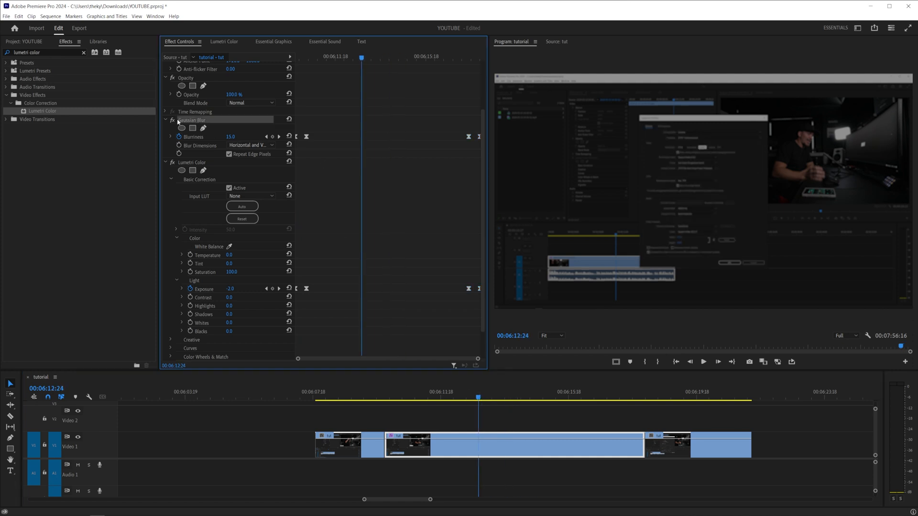
pyautogui.click(166, 120)
pyautogui.click(166, 129)
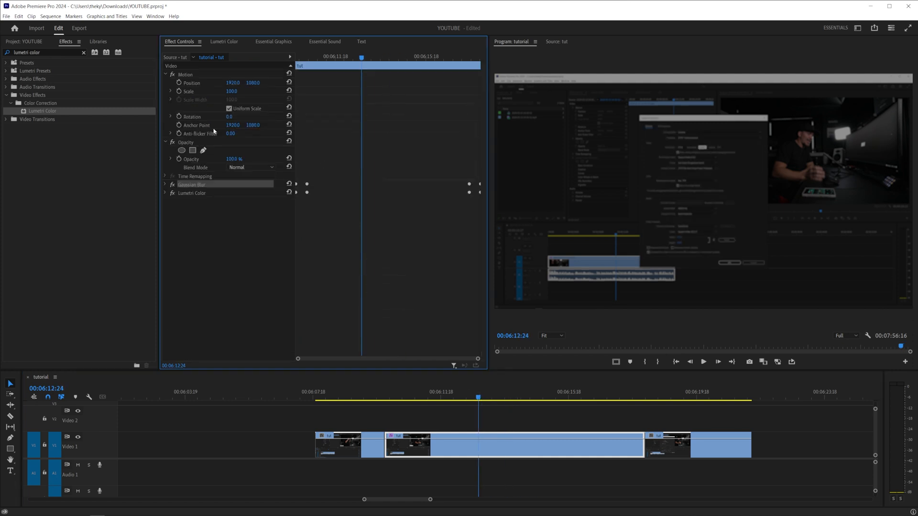
pyautogui.click(204, 193)
pyautogui.keyDown('shift'); pyautogui.click(198, 188); pyautogui.keyUp('shift')
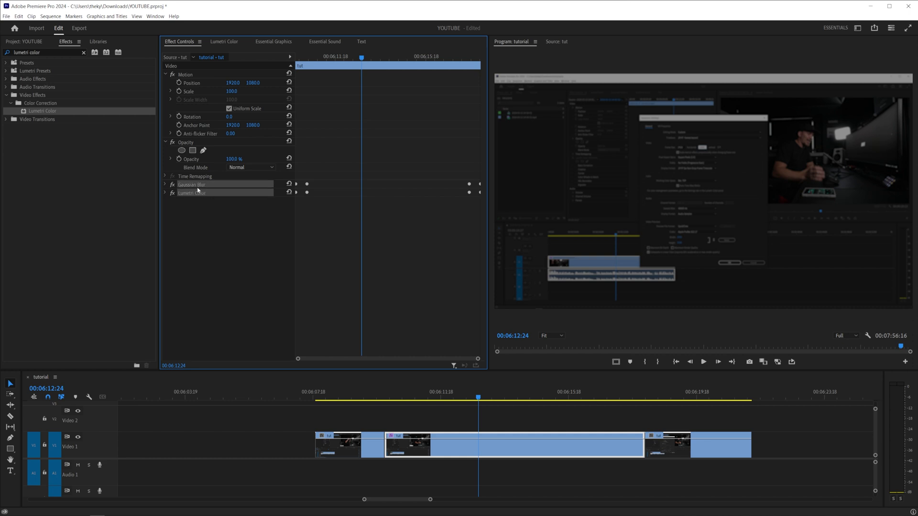
pyautogui.rightClick(199, 192)
pyautogui.click(223, 206)
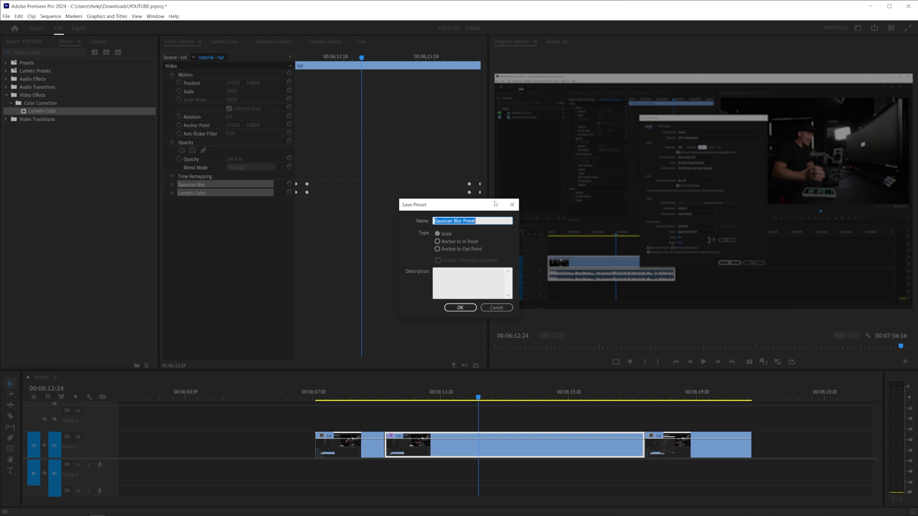
pyautogui.click(473, 307)
# - Duplicate the middle clip onto Video 2 and delete the copy's Gaussian Blur and Lumetri Color effects
pyautogui.moveTo(480, 451); pyautogui.dragTo(475, 410)
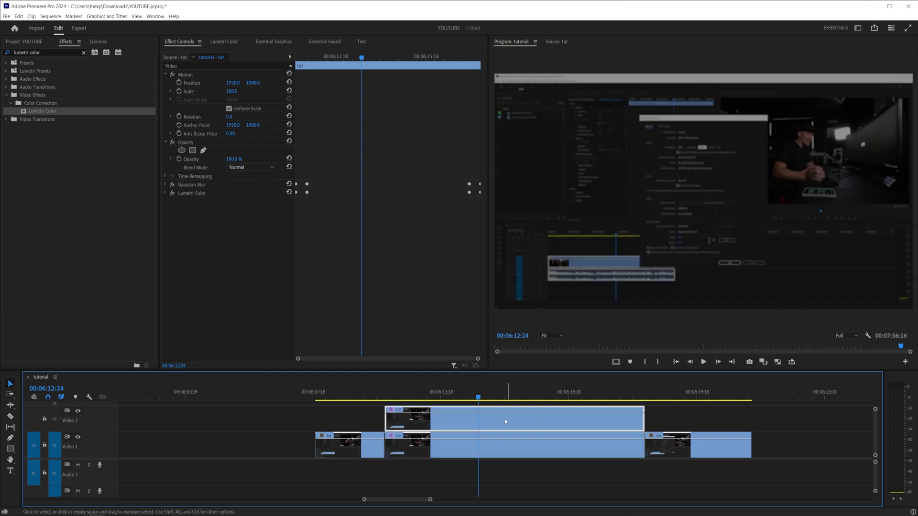
pyautogui.click(201, 190)
pyautogui.press('Delete')
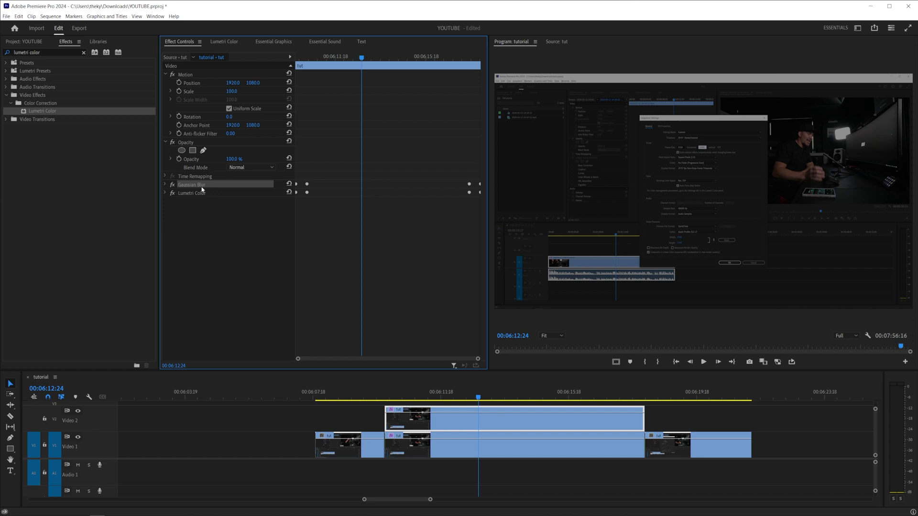
pyautogui.click(201, 187)
pyautogui.press('Delete')
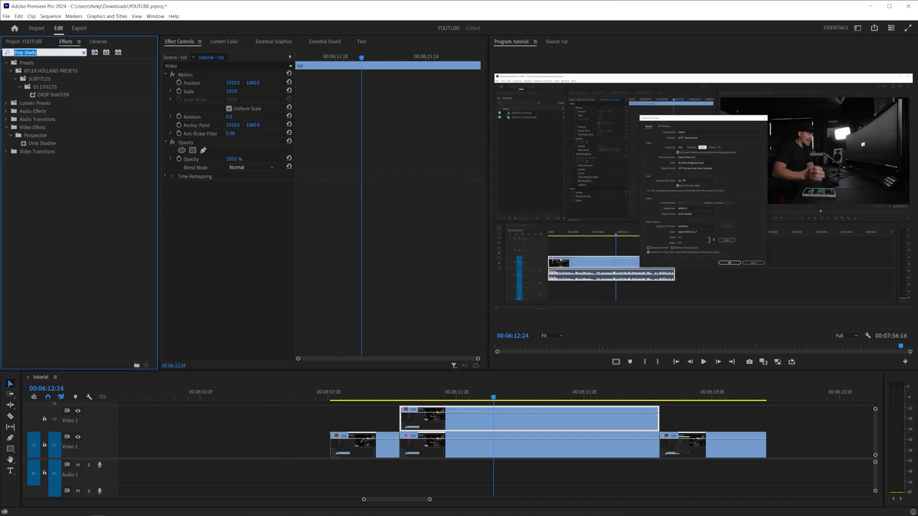
# - Apply the Crop, Transform and Drop Shadow effects to the duplicated clip on Video 2, in that order
pyautogui.write('crop')
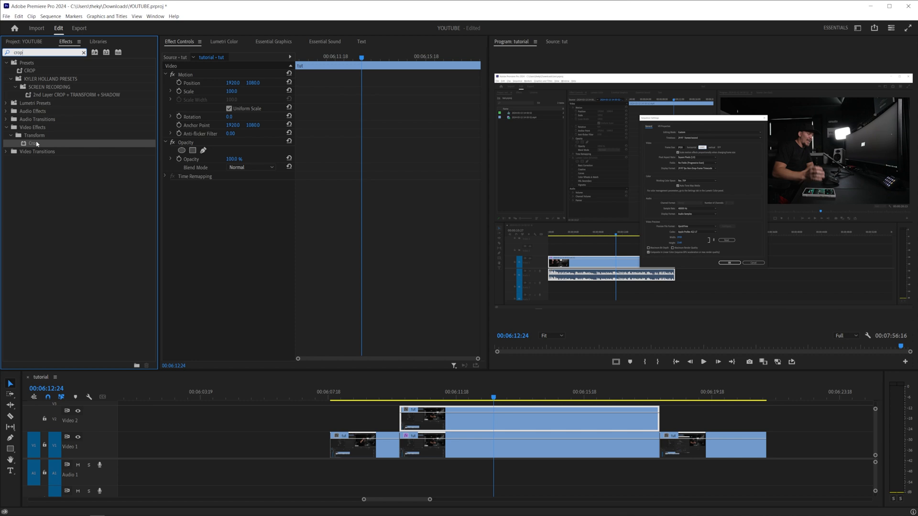
pyautogui.doubleClick(37, 143)
pyautogui.doubleClick(67, 53)
pyautogui.write('transform')
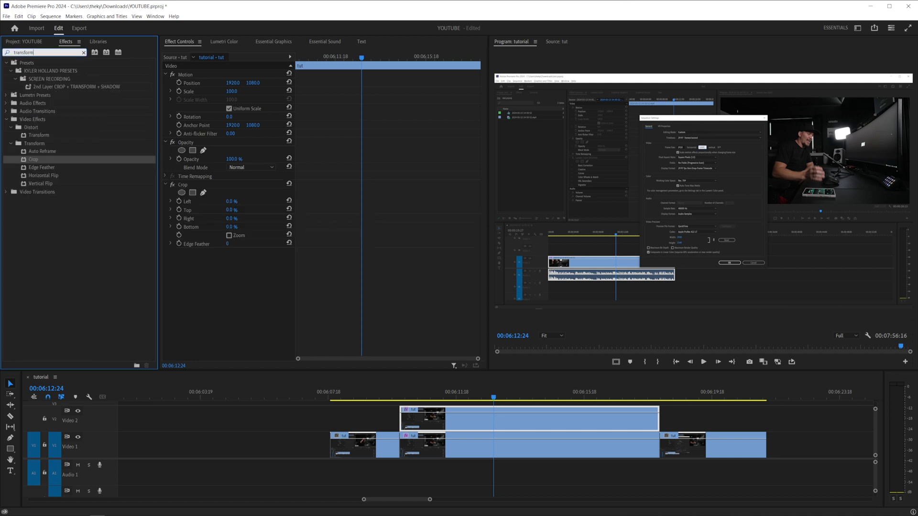
pyautogui.moveTo(39, 135); pyautogui.dragTo(277, 240)
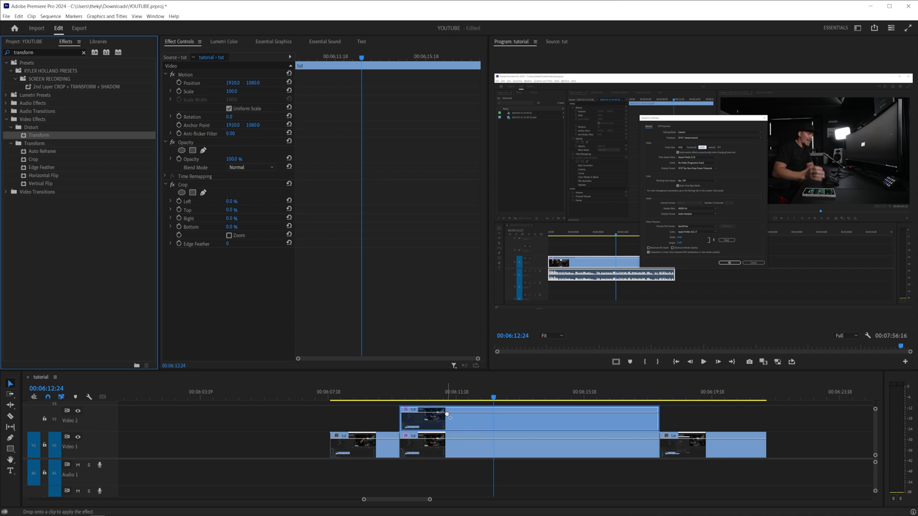
pyautogui.doubleClick(42, 53)
pyautogui.write('drop shad')
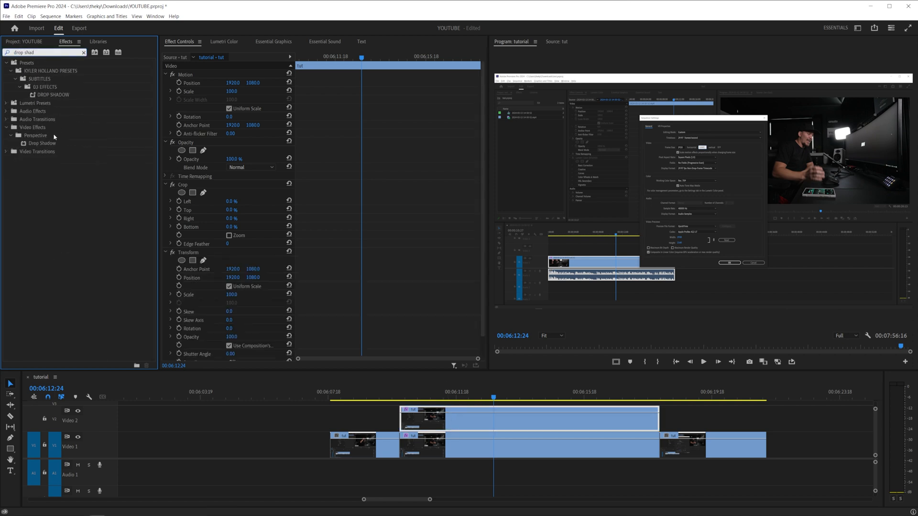
pyautogui.moveTo(48, 144); pyautogui.dragTo(485, 416)
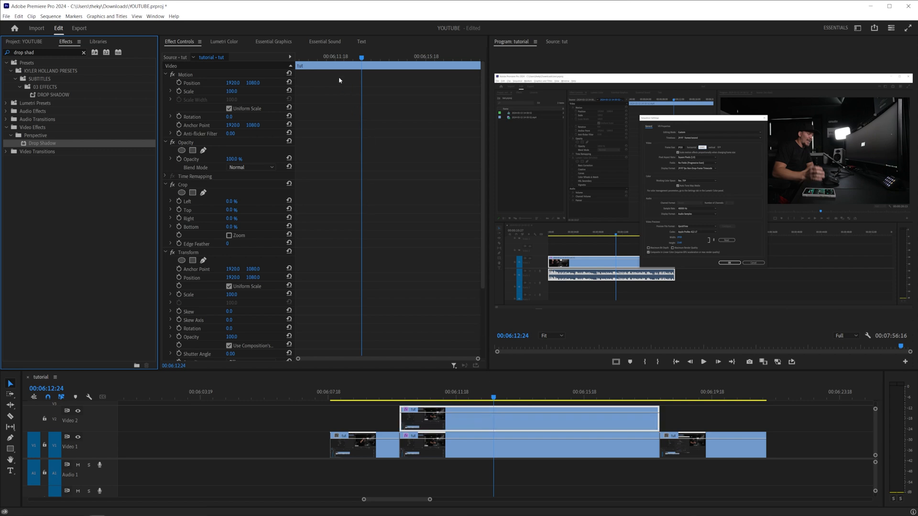
# - Start keyframing the Transform effect's Position and Scale at the Video 2 clip's first frame, 00:06:09:26
pyautogui.moveTo(323, 59); pyautogui.dragTo(271, 62)
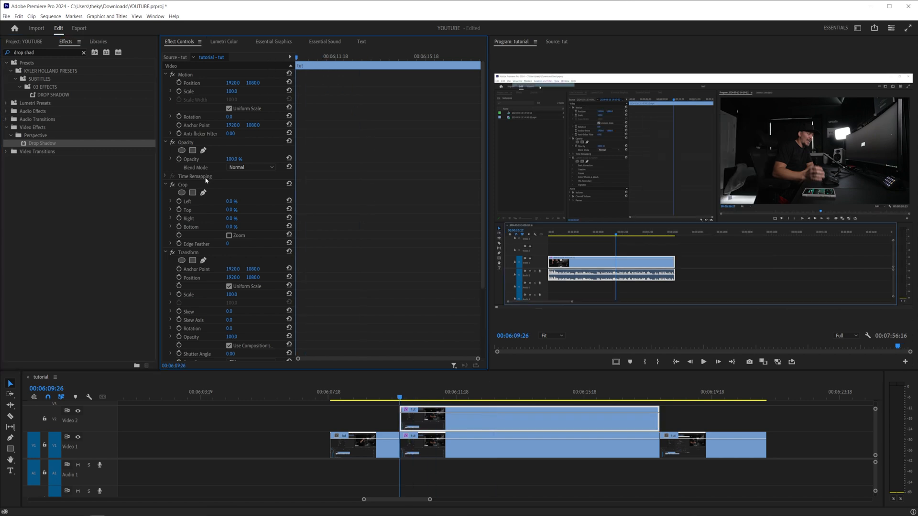
pyautogui.scroll(-3, 196, 211)
pyautogui.scroll(-3, 198, 201)
pyautogui.click(179, 213)
pyautogui.click(179, 230)
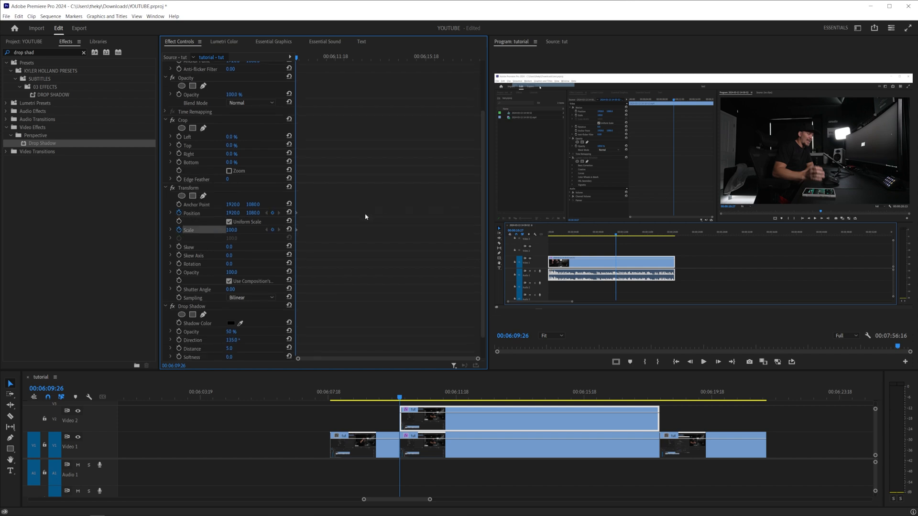
# - Set the Drop Shadow's Opacity, Direction and Distance to 0 and start keyframing its Opacity at the clip's first frame
pyautogui.scroll(-3, 328, 221)
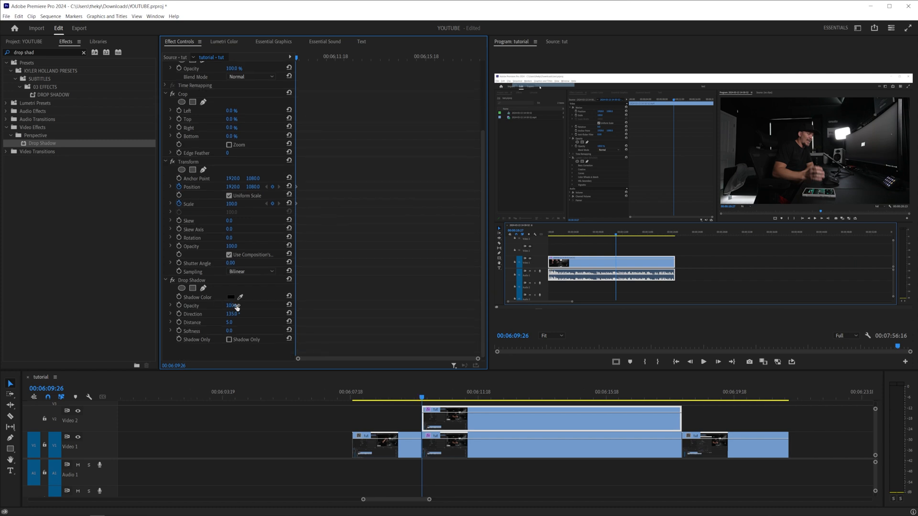
pyautogui.click(236, 306)
pyautogui.write('0')
pyautogui.press('Return')
pyautogui.click(234, 313)
pyautogui.write('0')
pyautogui.press('Return')
pyautogui.click(236, 322)
pyautogui.write('0')
pyautogui.press('Return')
pyautogui.click(182, 308)
# - At 00:06:10:11, set the Drop Shadow Opacity to 31% and the Transform Scale to 150, and add a Transform Position keyframe
pyautogui.press('space')
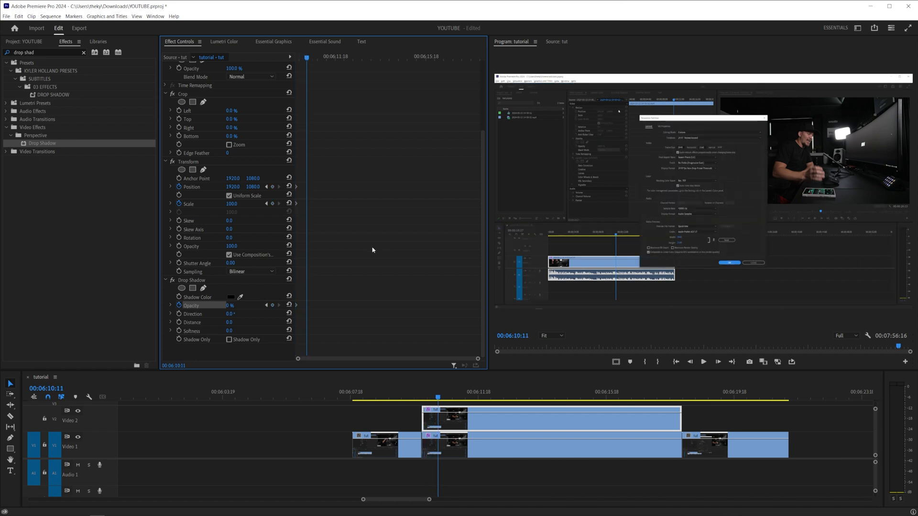
pyautogui.moveTo(228, 307); pyautogui.dragTo(235, 304)
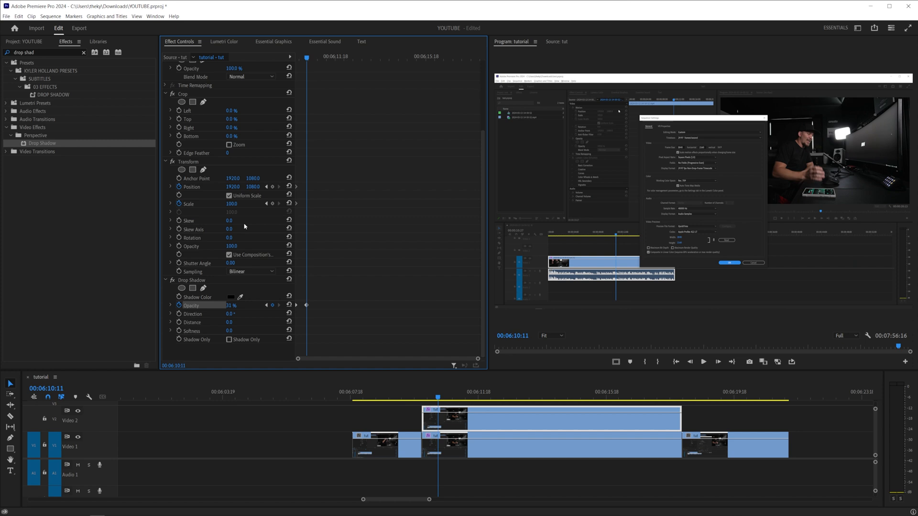
pyautogui.click(231, 203)
pyautogui.write('150')
pyautogui.press('Return')
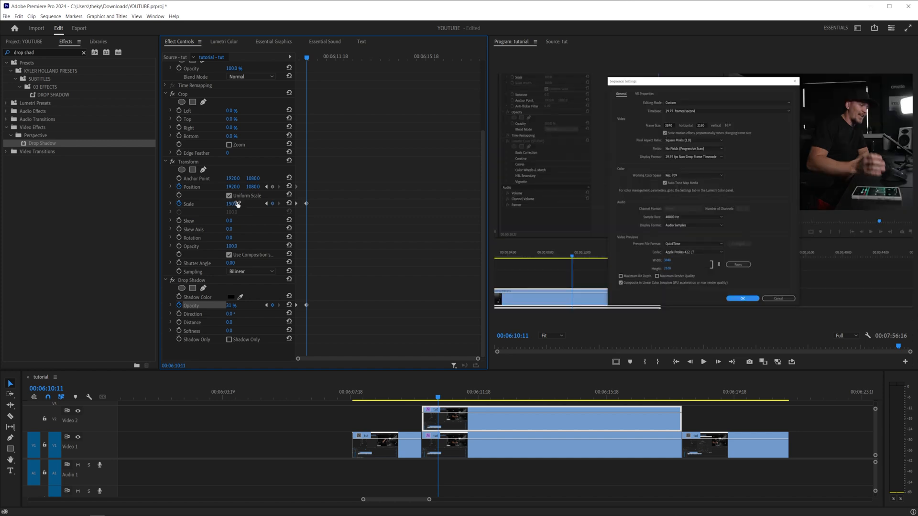
pyautogui.click(272, 188)
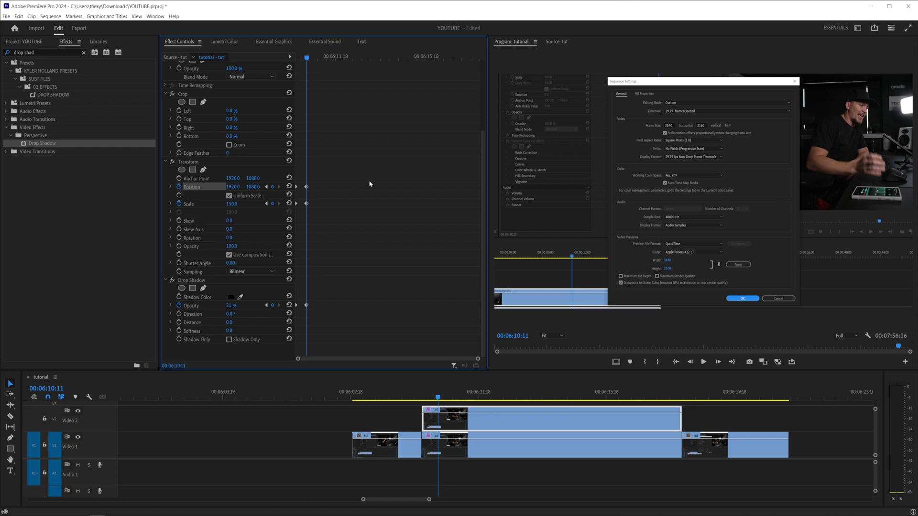
# - Copy the Position, Scale and shadow Opacity keyframes from 00:06:10:11 to 00:06:15:19
pyautogui.moveTo(316, 173); pyautogui.dragTo(305, 315)
pyautogui.click(427, 61)
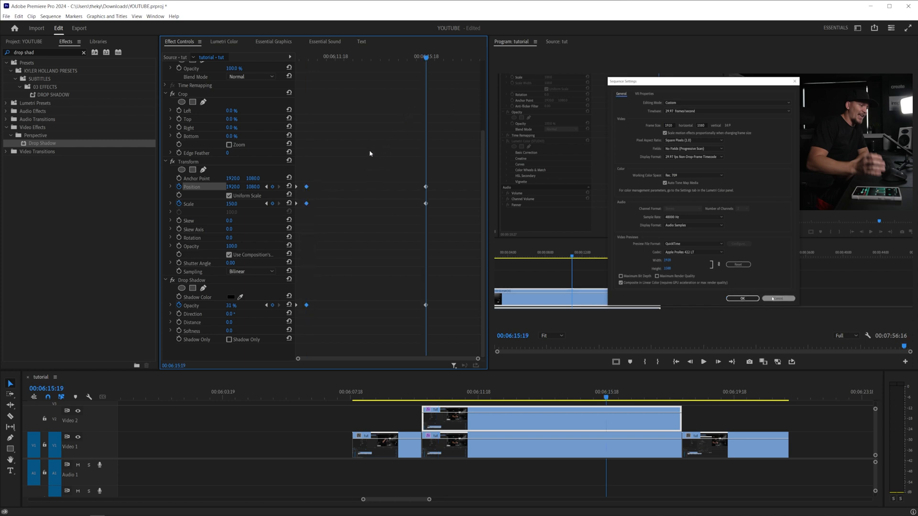
# - Copy the clip's first Position, Scale and shadow Opacity keyframes to 00:06:16:04
pyautogui.moveTo(300, 178); pyautogui.dragTo(277, 312)
pyautogui.hotkey('shift', 'Right')
pyautogui.hotkey('shift', 'Right')
pyautogui.hotkey('shift', 'Right')
pyautogui.hotkey('ctrl', 'v')
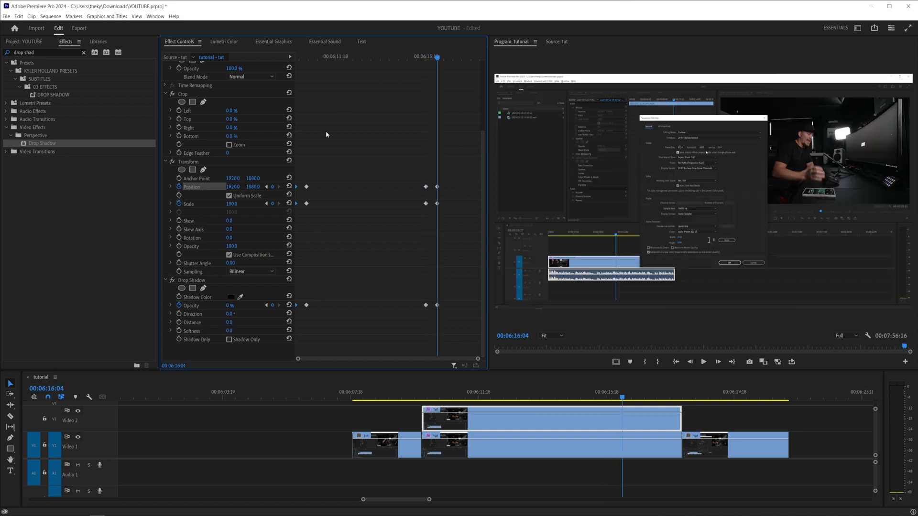
# - Apply Ease Out to the clip's first group of keyframes and Ease In to the second group
pyautogui.rightClick(296, 188)
pyautogui.moveTo(322, 245)
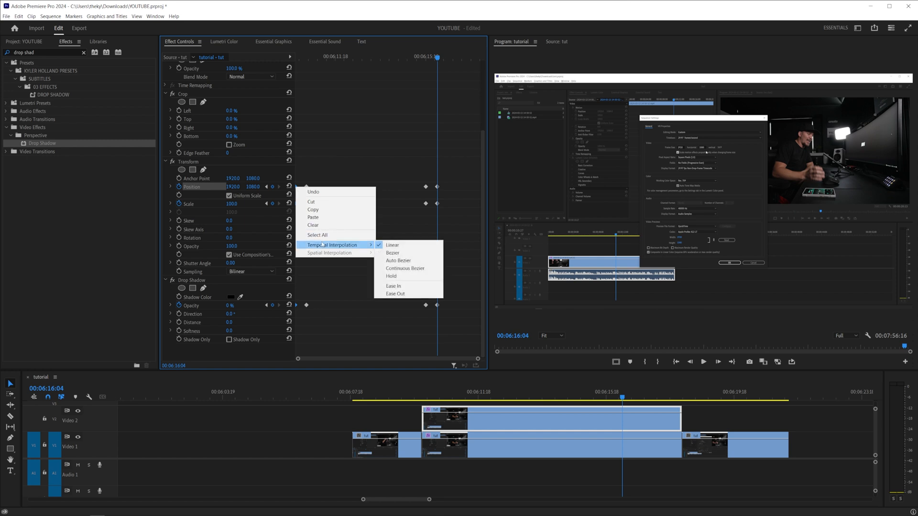
pyautogui.click(395, 293)
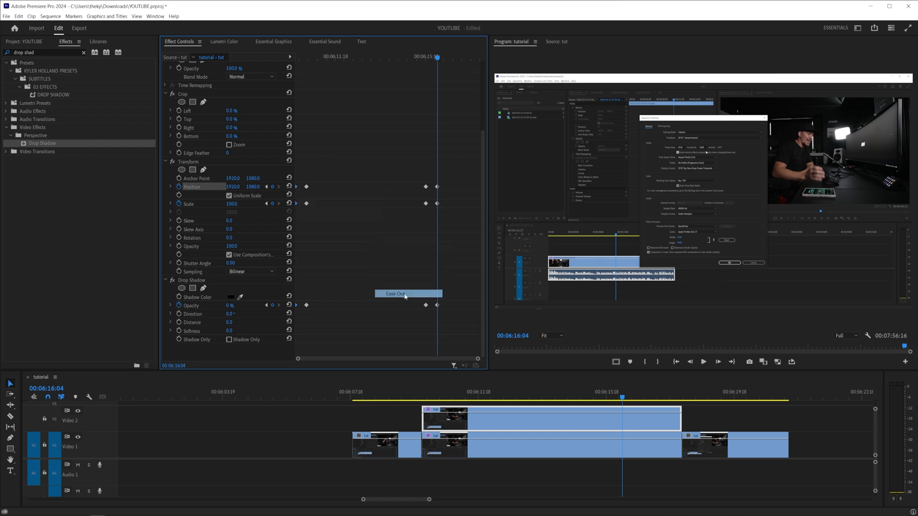
pyautogui.moveTo(325, 170); pyautogui.dragTo(305, 323)
pyautogui.rightClick(307, 307)
pyautogui.moveTo(363, 363)
pyautogui.click(406, 404)
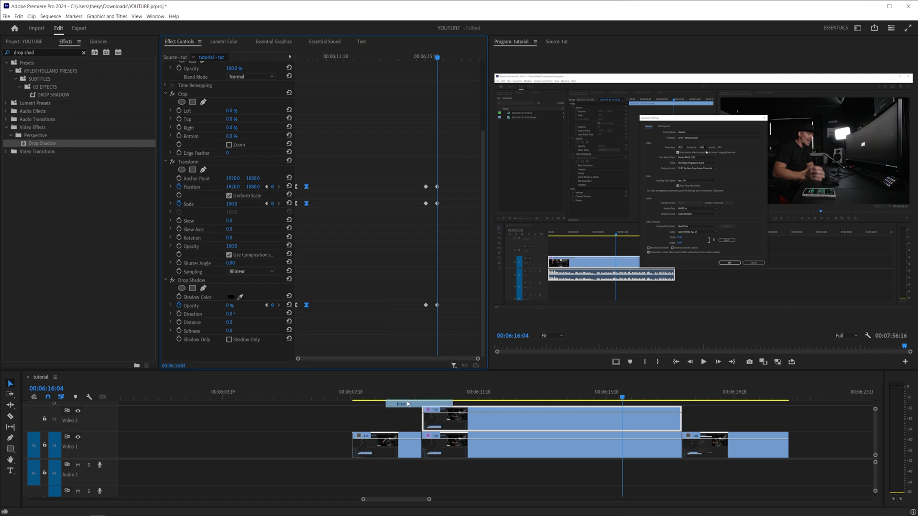
# - Ease out the keyframes at 00:06:15:19, ease in those at 00:06:16:04, and shift both groups to the clip's end
pyautogui.moveTo(418, 176); pyautogui.dragTo(429, 307)
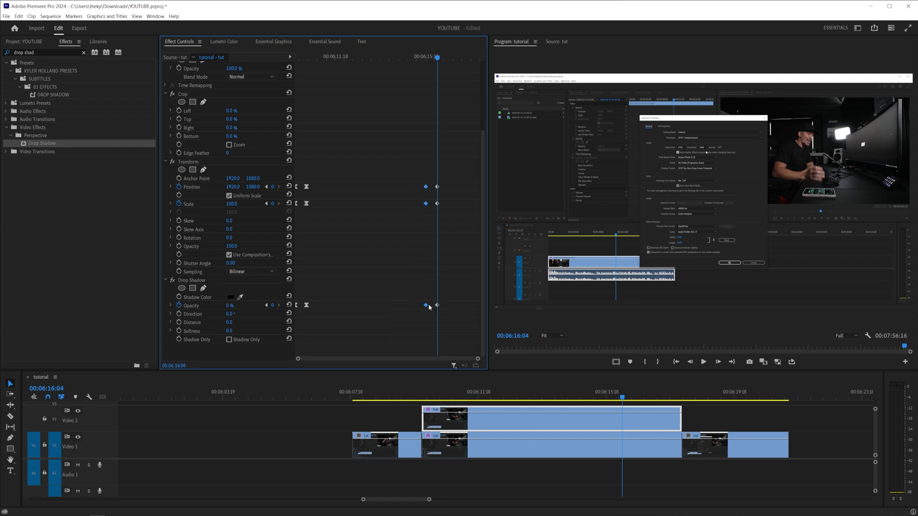
pyautogui.rightClick(429, 306)
pyautogui.moveTo(492, 364)
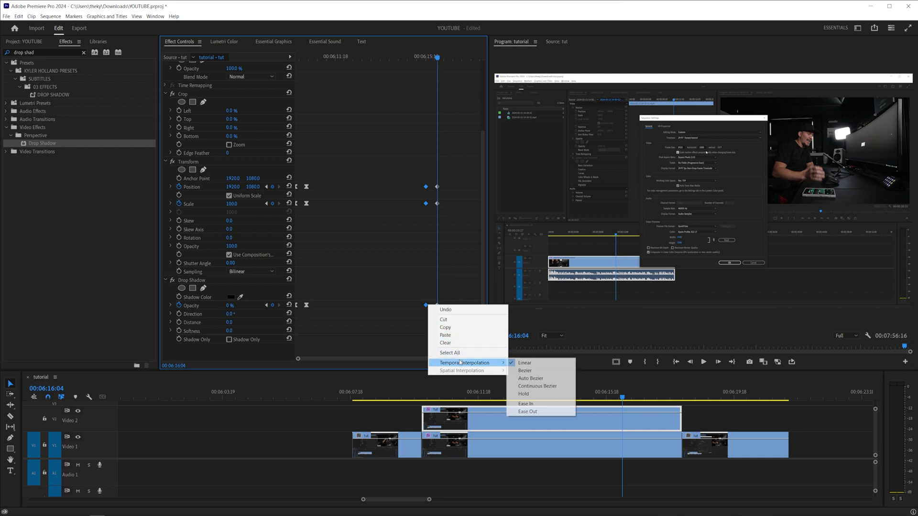
pyautogui.click(527, 412)
pyautogui.moveTo(445, 171); pyautogui.dragTo(436, 323)
pyautogui.rightClick(437, 305)
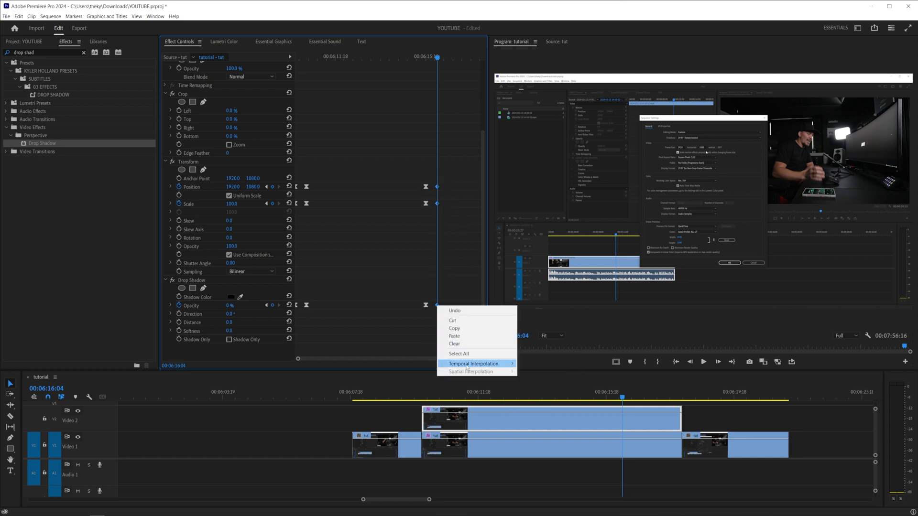
pyautogui.moveTo(478, 364)
pyautogui.click(535, 405)
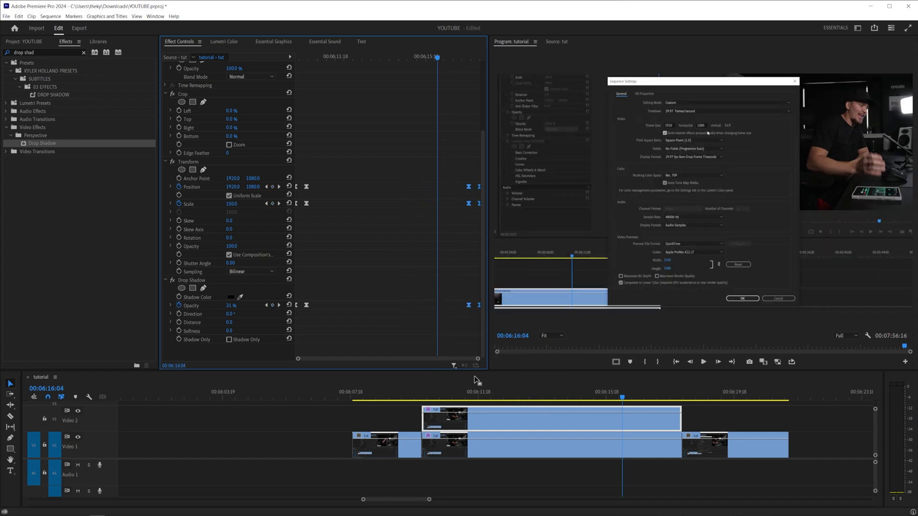
# - Start saving the Video 2 clip's Crop, Transform and Drop Shadow effects as one preset, and cancel it
pyautogui.click(421, 396)
pyautogui.moveTo(420, 396); pyautogui.dragTo(444, 396)
pyautogui.click(468, 423)
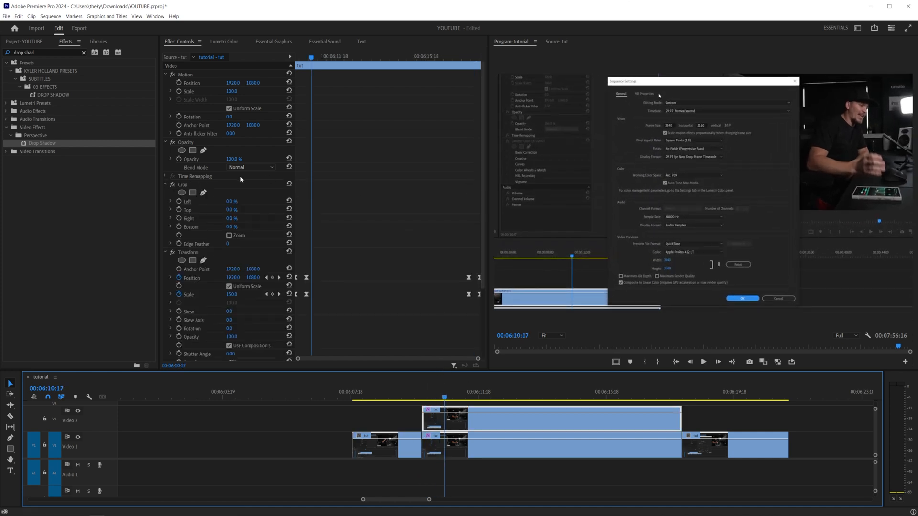
pyautogui.click(183, 184)
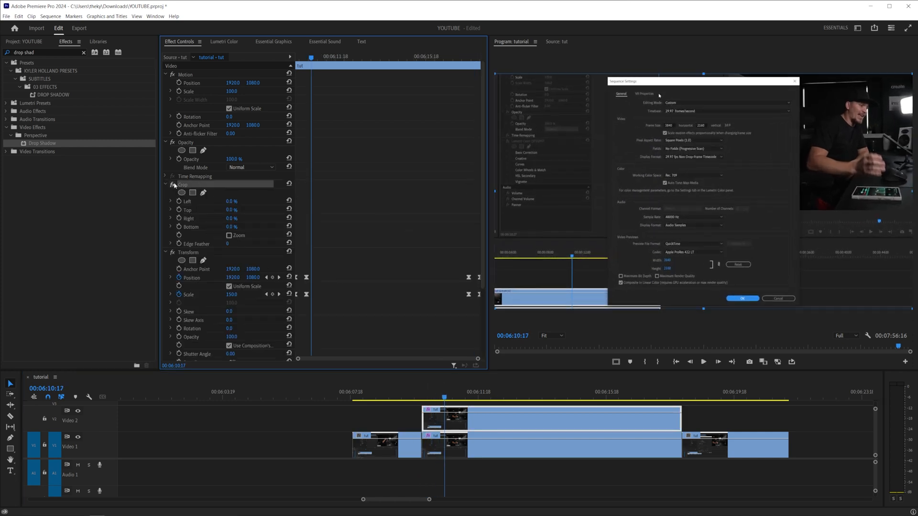
pyautogui.click(165, 185)
pyautogui.click(165, 192)
pyautogui.keyDown('ctrl'); pyautogui.click(184, 193); pyautogui.keyUp('ctrl')
pyautogui.keyDown('ctrl'); pyautogui.click(189, 201); pyautogui.keyUp('ctrl')
pyautogui.rightClick(196, 202)
pyautogui.click(229, 215)
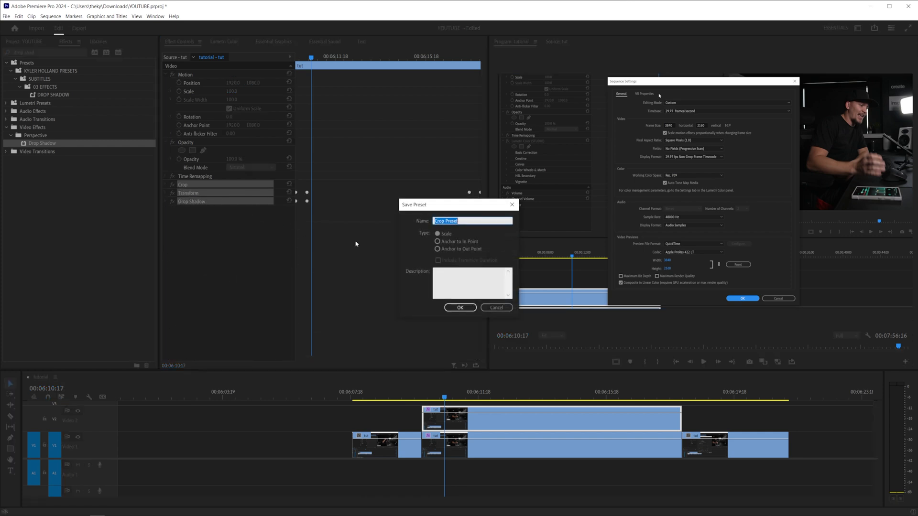
pyautogui.click(496, 307)
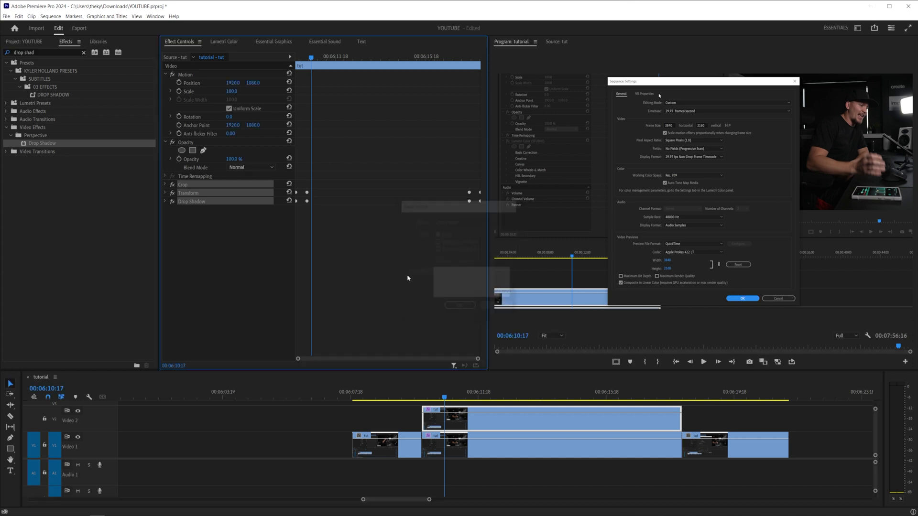
# - At 00:06:10:13, crop the Video 2 clip to the settings dialog with Left 34.6%, Top 17.9%, Right 34.7% and Bottom 17.9%
pyautogui.click(308, 58)
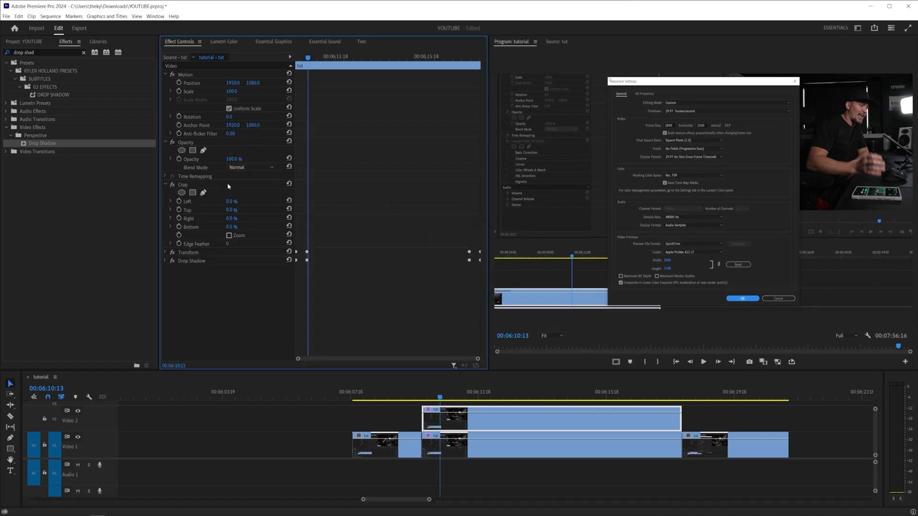
pyautogui.moveTo(232, 201); pyautogui.dragTo(301, 201)
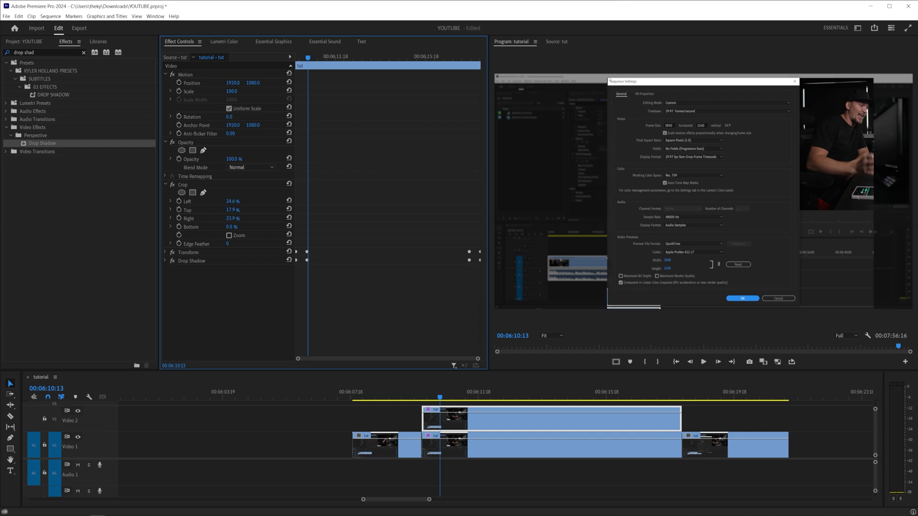
# - Play back the enlargement from just before the Video 2 clip and select the Video 1 clip beneath it
pyautogui.click(417, 399)
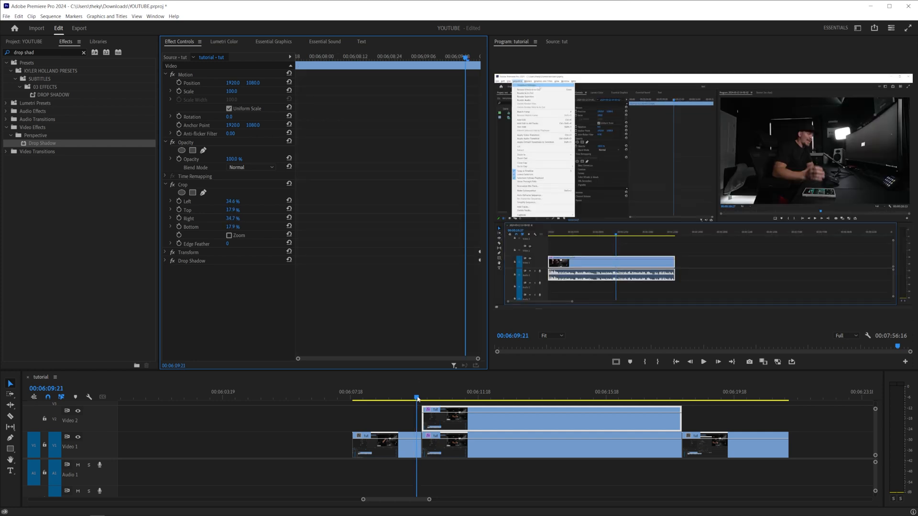
pyautogui.press('space')
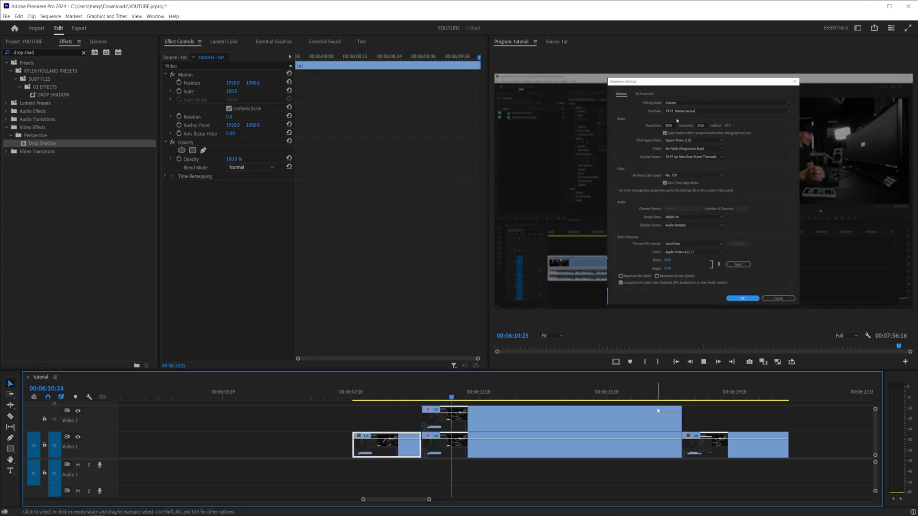
pyautogui.click(531, 446)
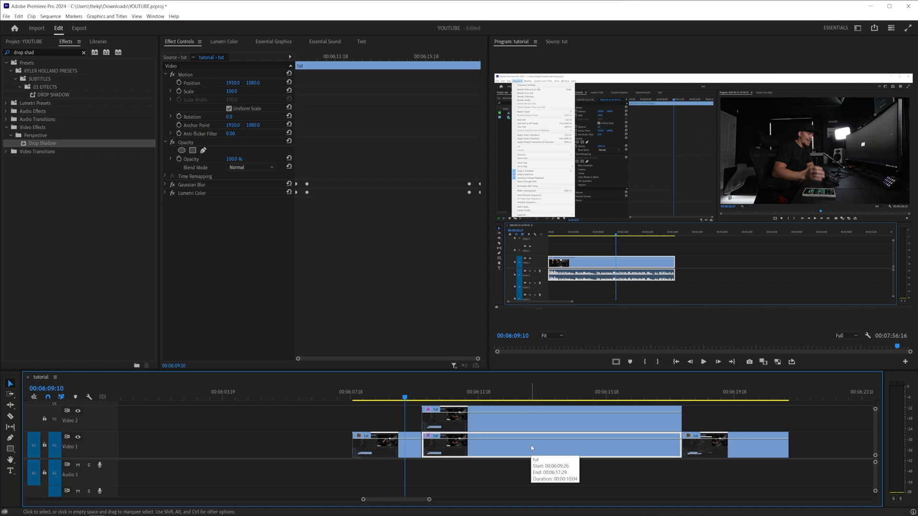